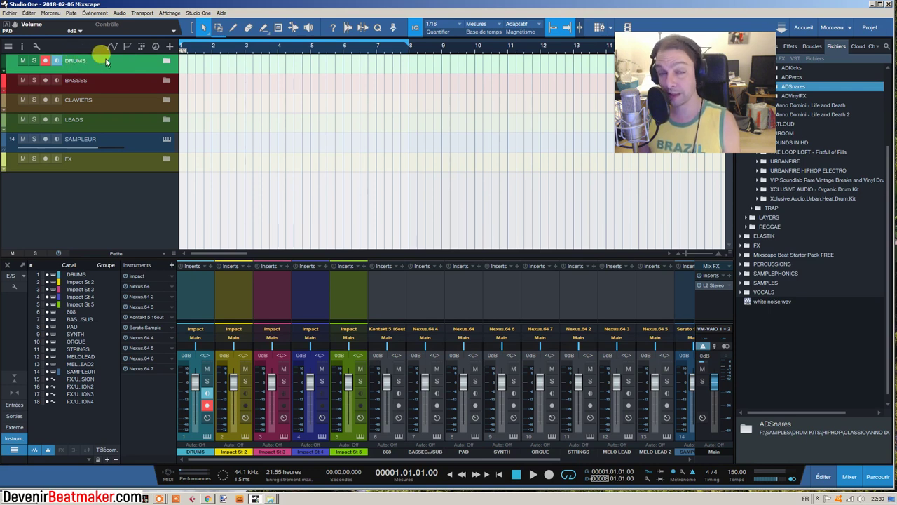
Step: Go through the main tracks by selecting BASSES, CLAVIERS, LEADS, SAMPLEUR and FX one after another
left_click(97, 83)
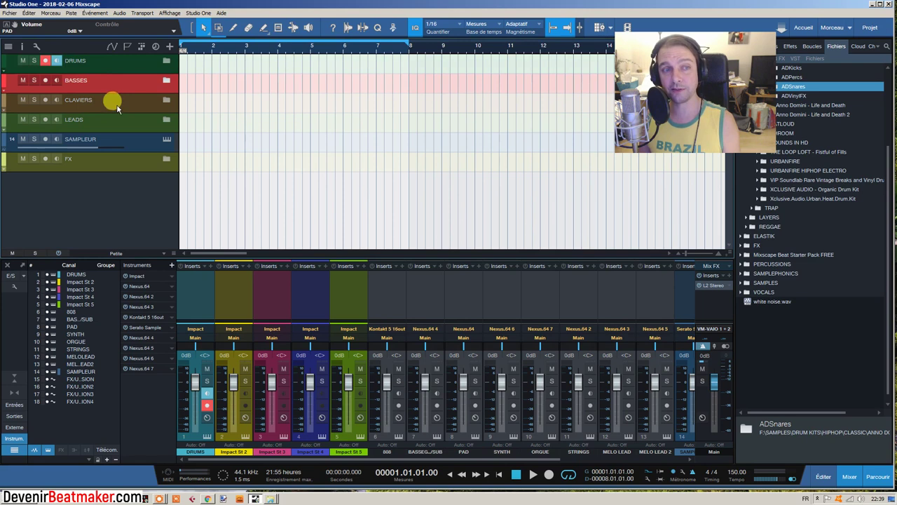
left_click(92, 102)
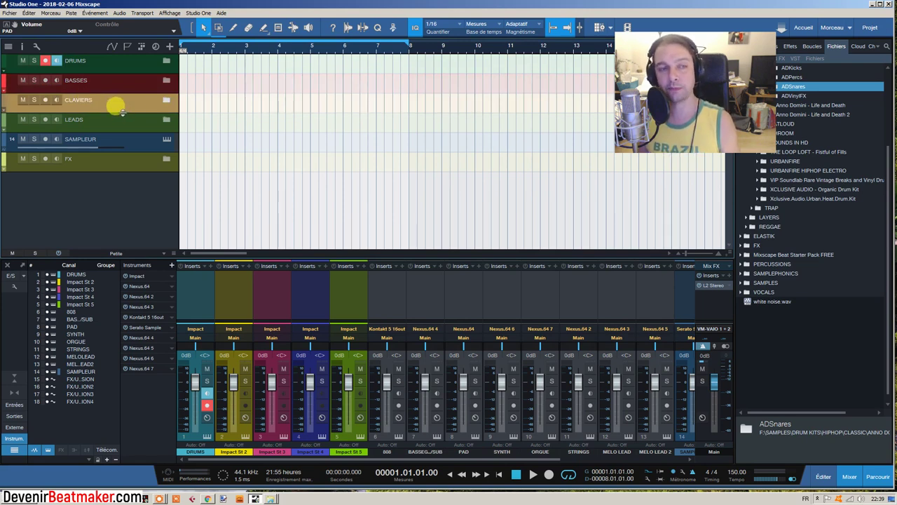
left_click(82, 119)
left_click(138, 144)
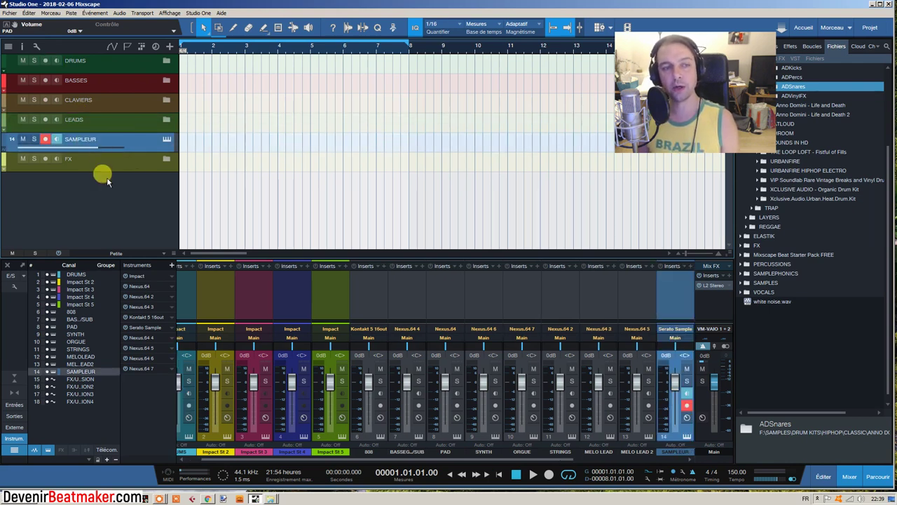
left_click(121, 165)
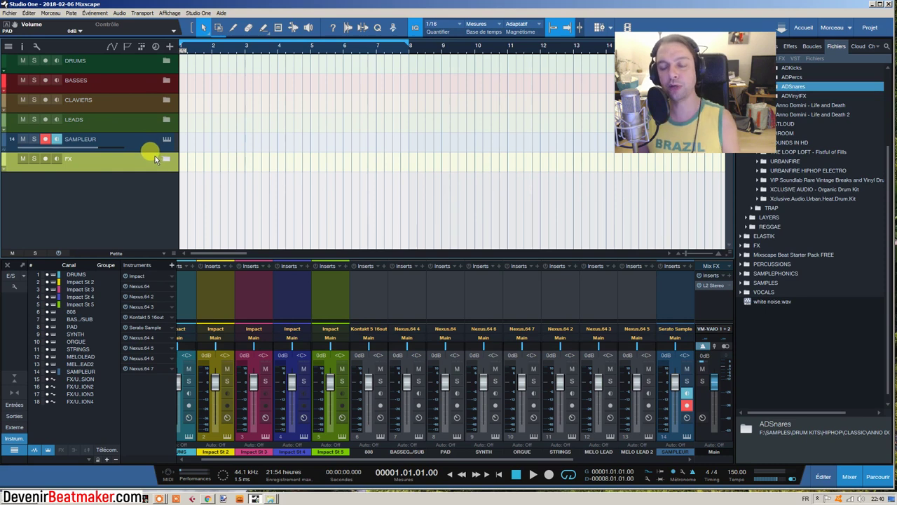
Step: Expand the DRUMS folder, select KICK, SNARE, CLAPS, HATS and OPEN HATS in turn, and collapse the folder
left_click(116, 61)
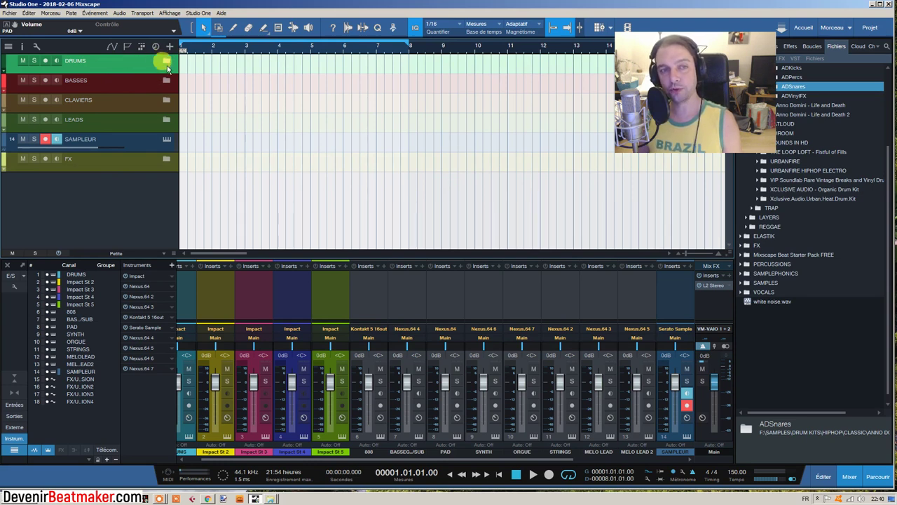
left_click(166, 61)
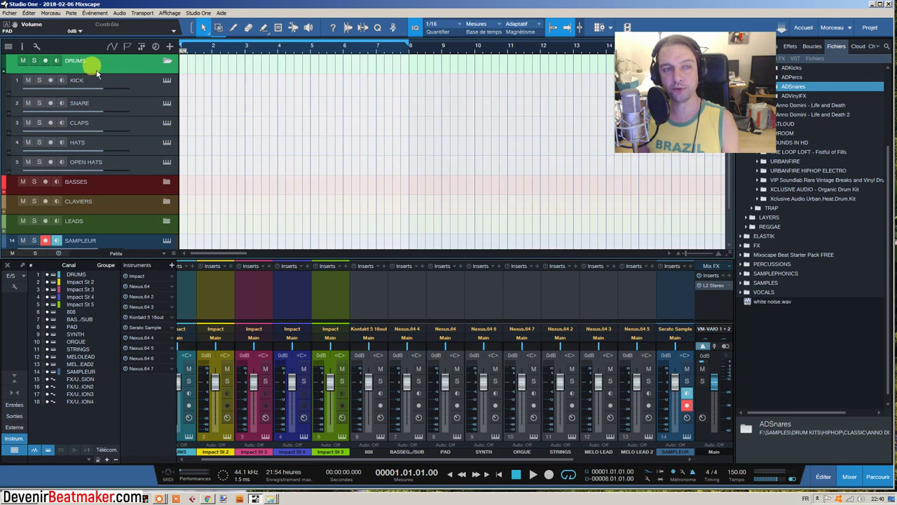
left_click(140, 82)
left_click(140, 103)
left_click(143, 123)
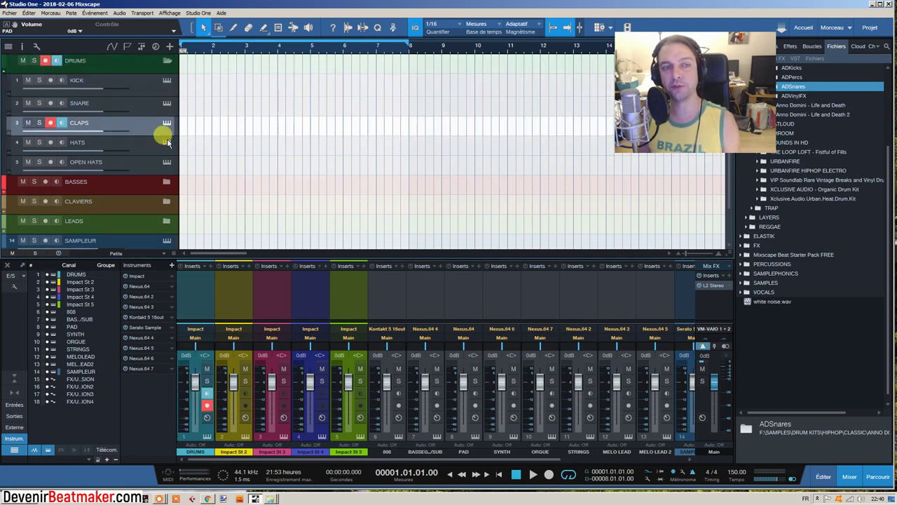
left_click(144, 143)
left_click(147, 167)
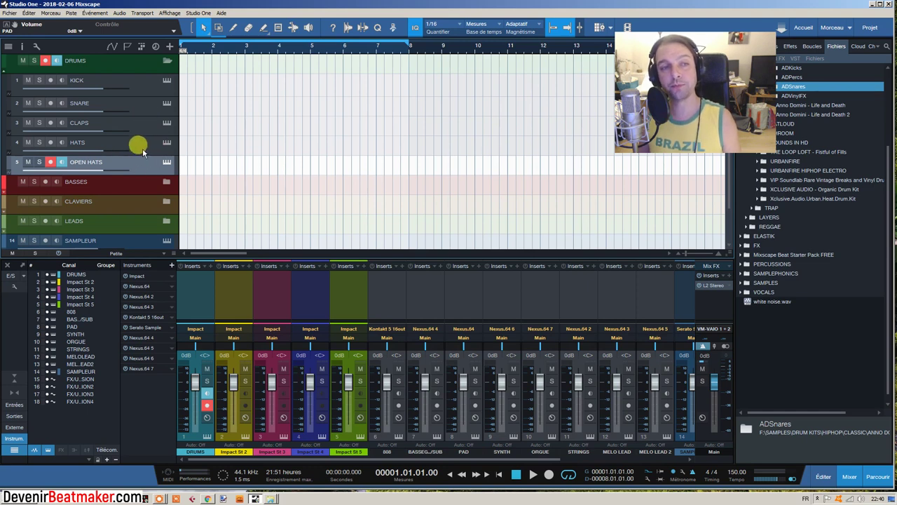
left_click(118, 56)
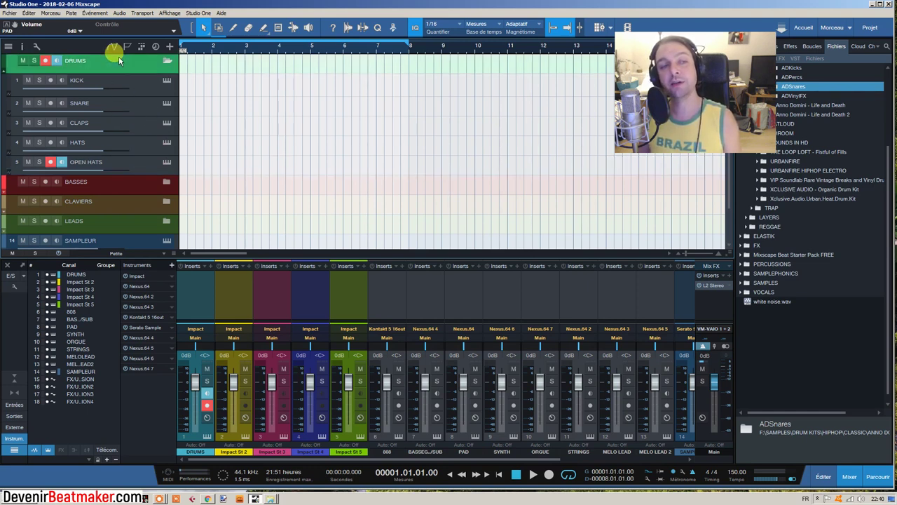
left_click(166, 60)
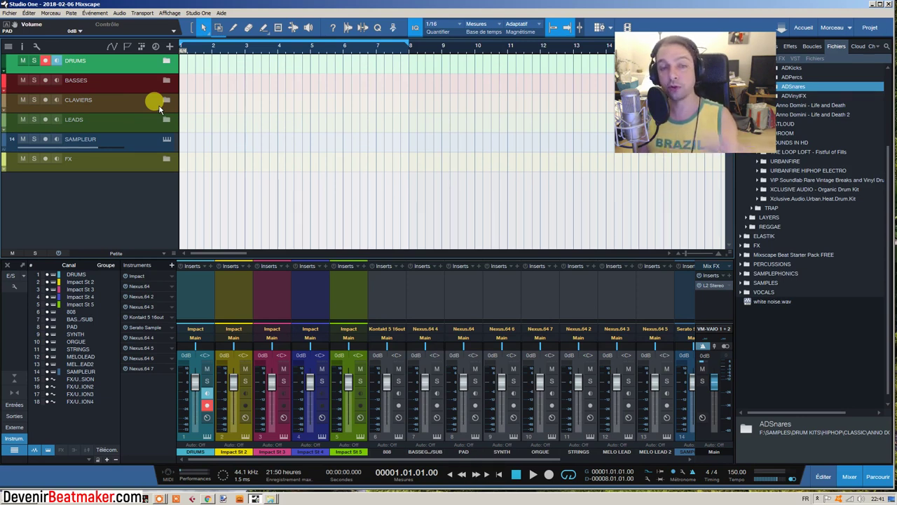
Step: Expand and collapse the DRUMS folder again, and do the same with BASSES to view its tracks
left_click(167, 61)
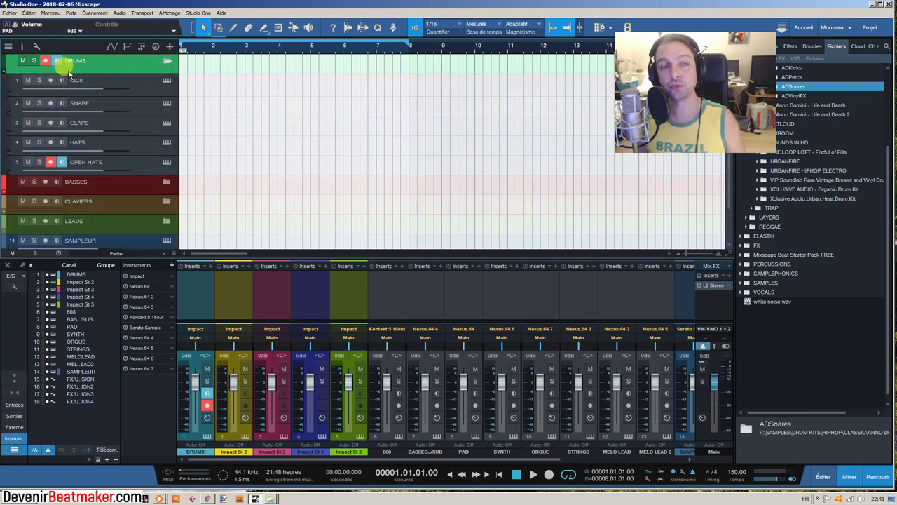
left_click(167, 61)
left_click(166, 81)
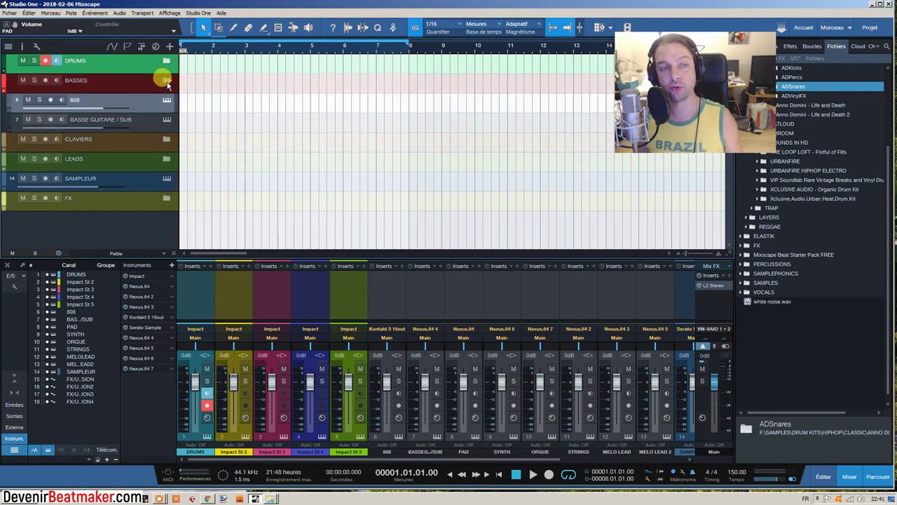
left_click(166, 81)
Step: Look at the tracks inside the CLAVIERS and LEADS folders, collapsing each folder after viewing it
left_click(167, 100)
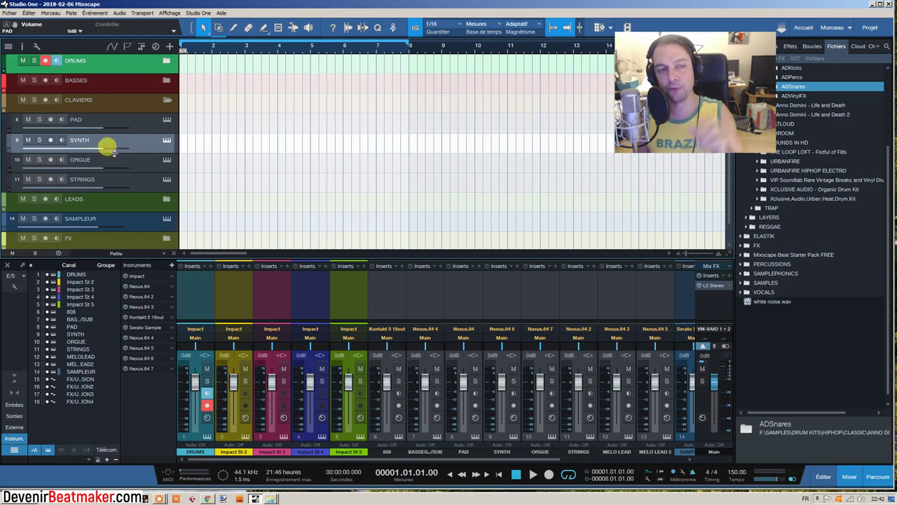
left_click(162, 101)
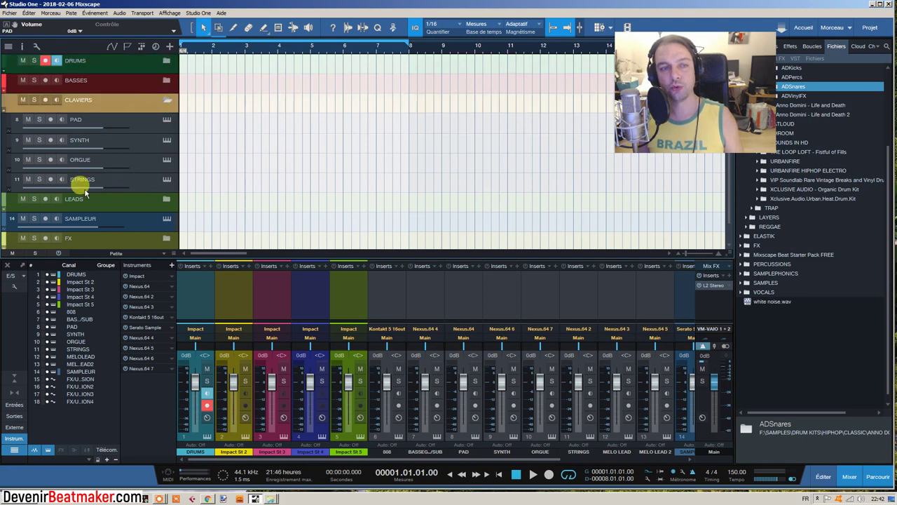
left_click(166, 99)
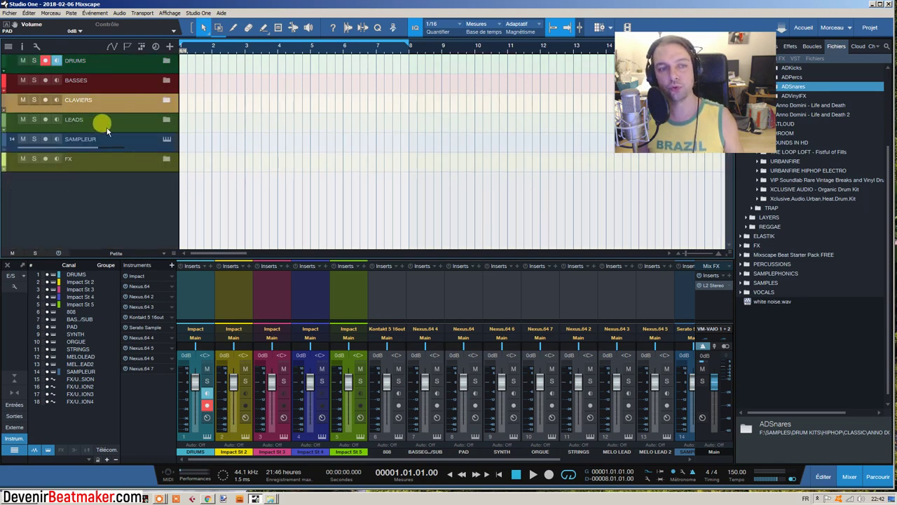
left_click(121, 120)
left_click(166, 119)
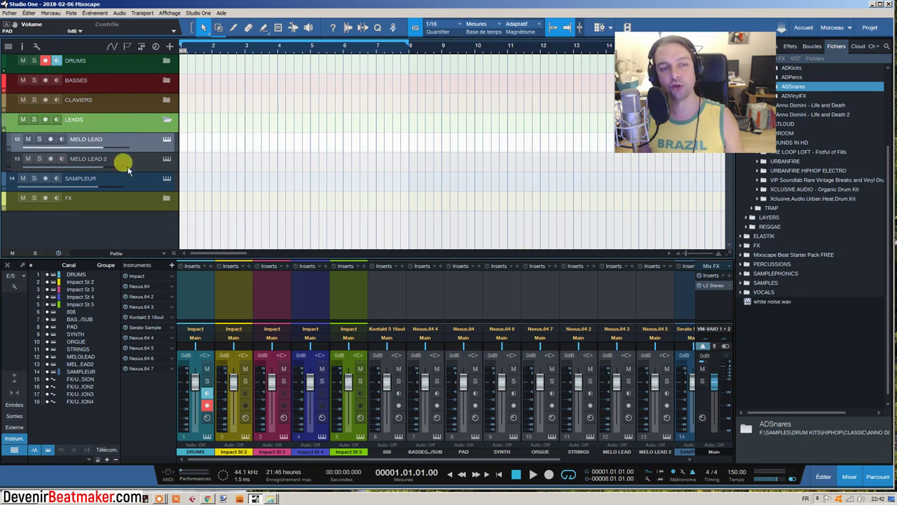
left_click(166, 119)
Step: Show the SAMPLEUR track's Serato Sample instrument, moving its window clear of the webcam area, and close it
left_click(147, 142)
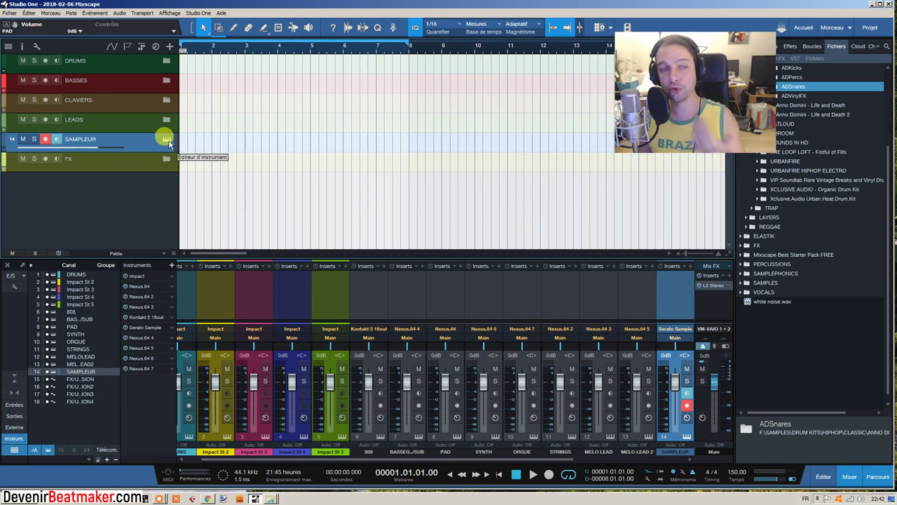
left_click(168, 139)
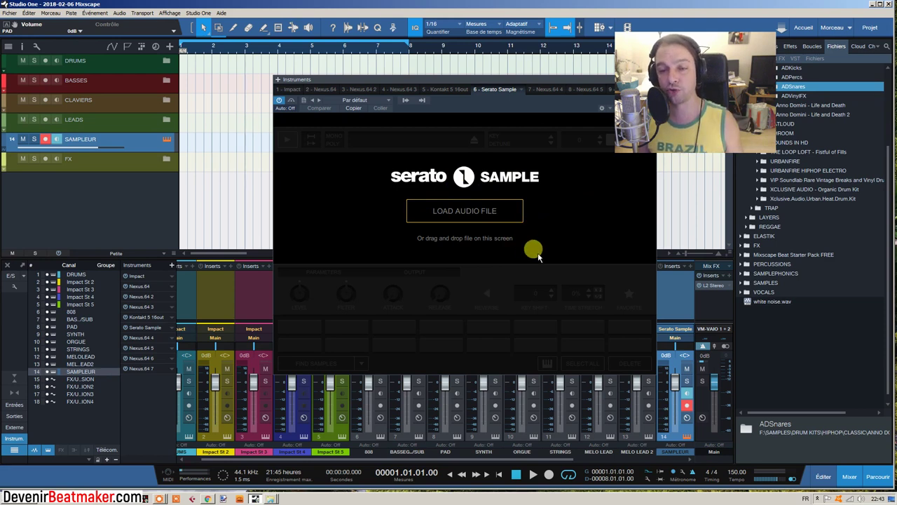
left_click_drag(473, 80, 433, 94)
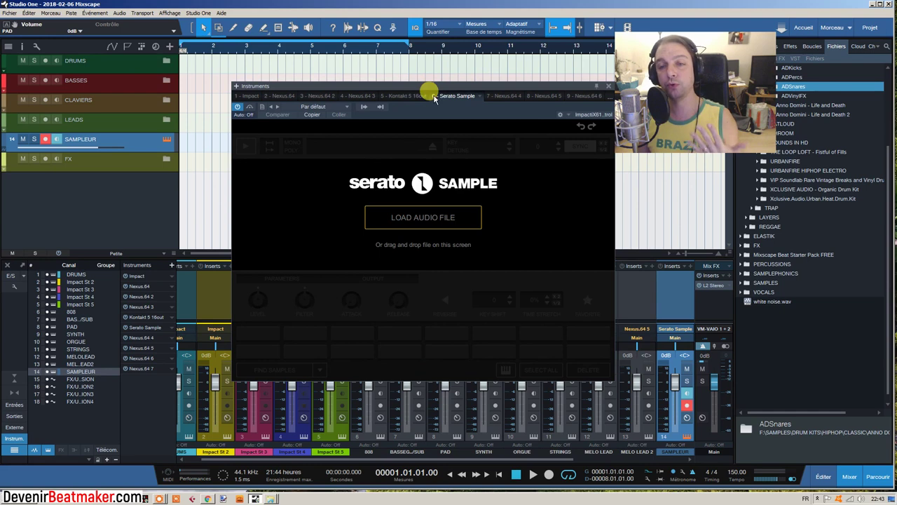
left_click_drag(430, 91, 390, 90)
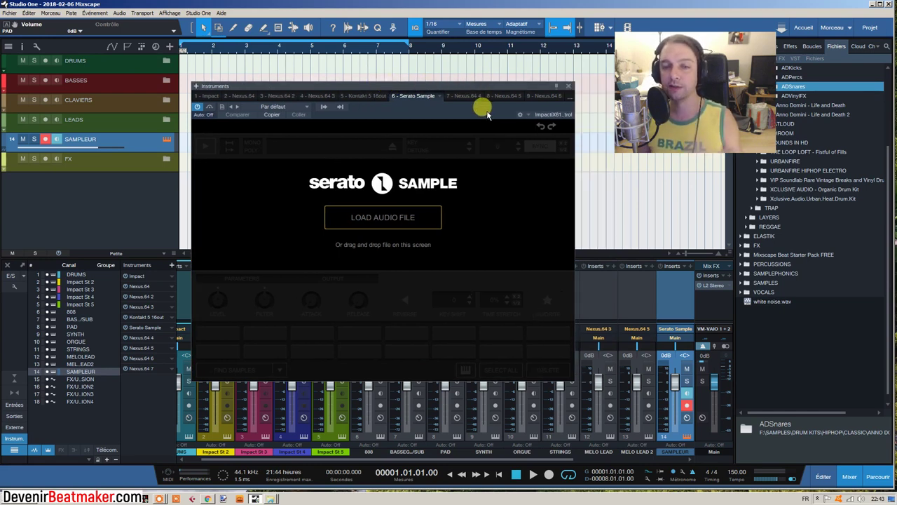
left_click(166, 139)
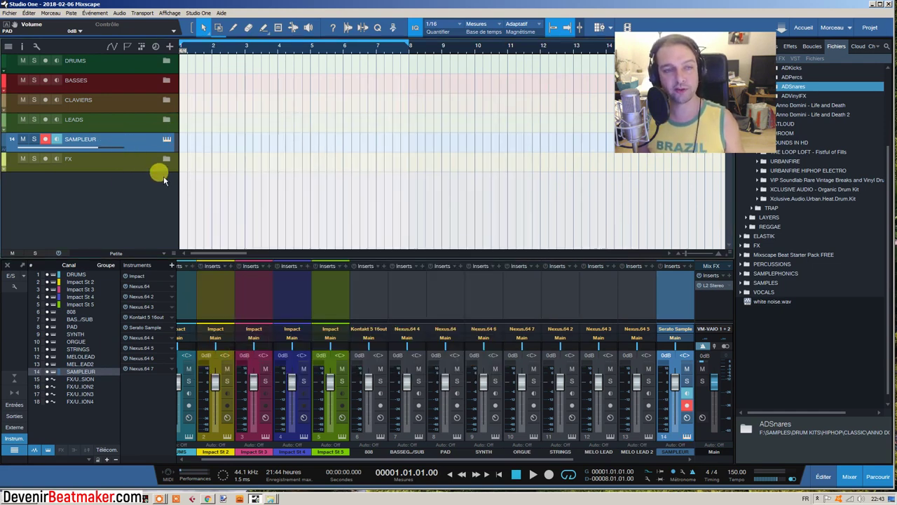
Step: Expand the FX folder to view its uplifter and explosion audio tracks, and collapse it
left_click(105, 159)
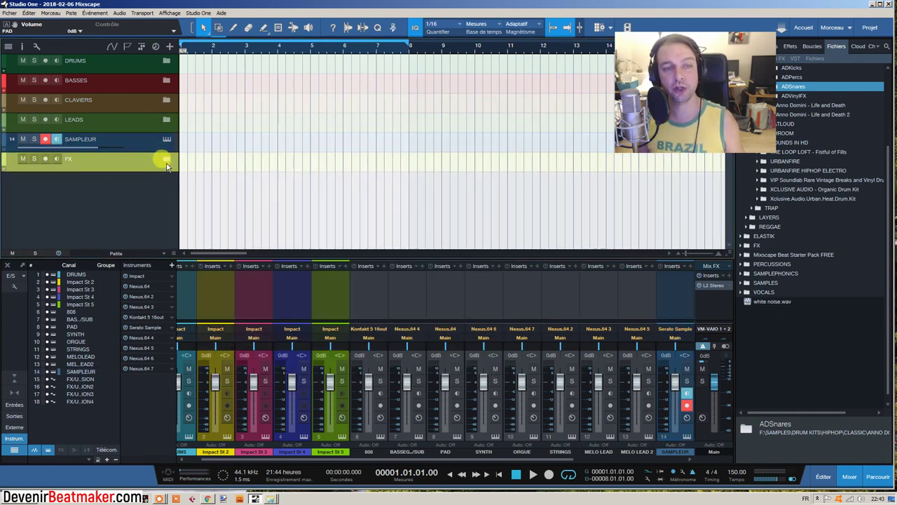
left_click(167, 159)
scroll(140, 198, "down", 1)
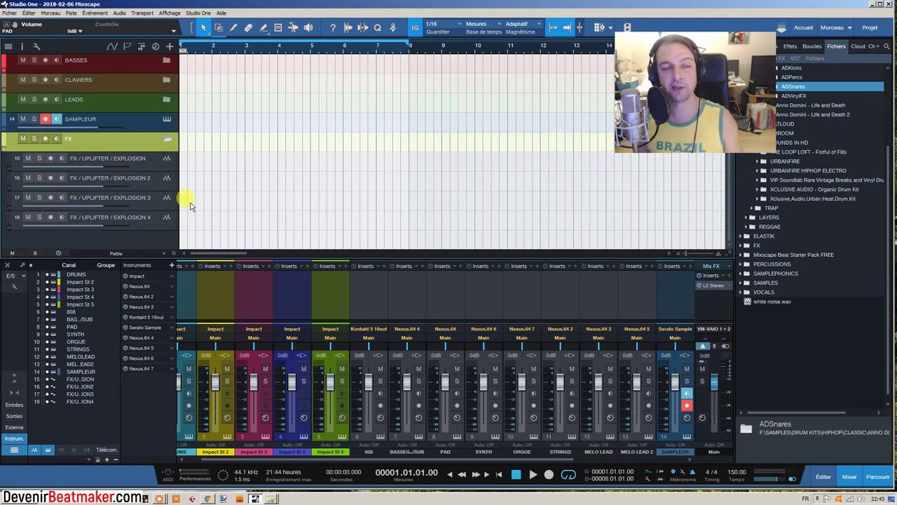
left_click(167, 138)
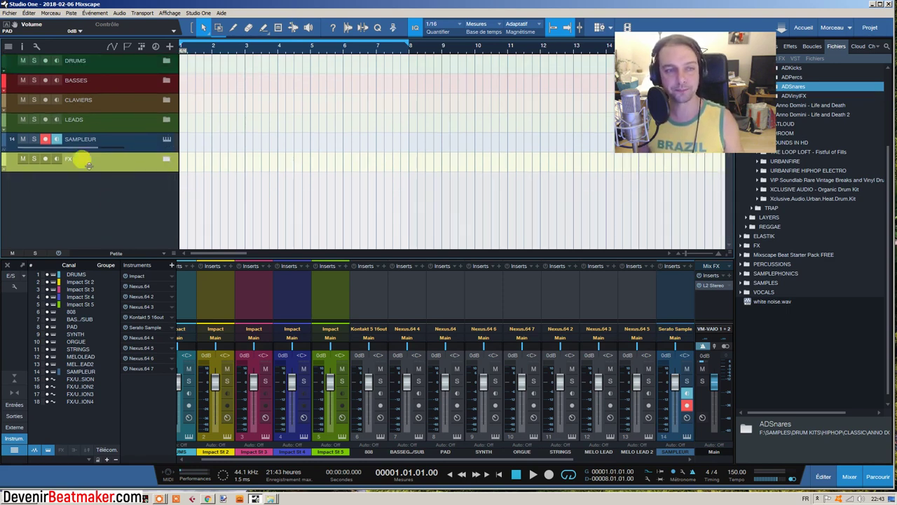
Step: Expand the DRUMS folder and open the Impact instrument editor from the KICK track
left_click(158, 59)
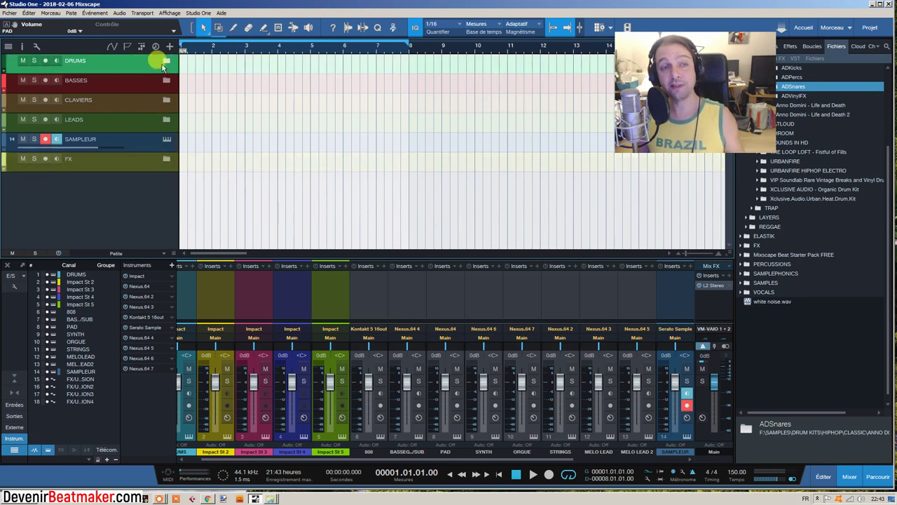
left_click(167, 61)
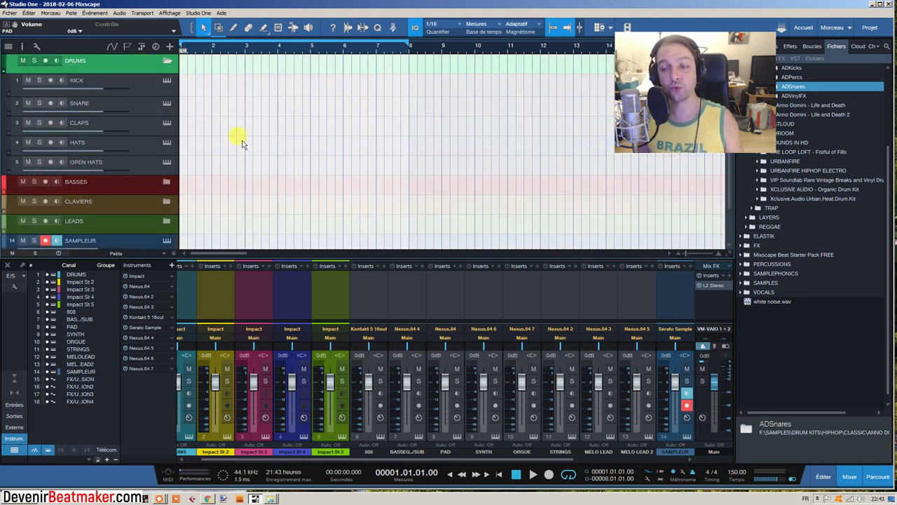
left_click(146, 84)
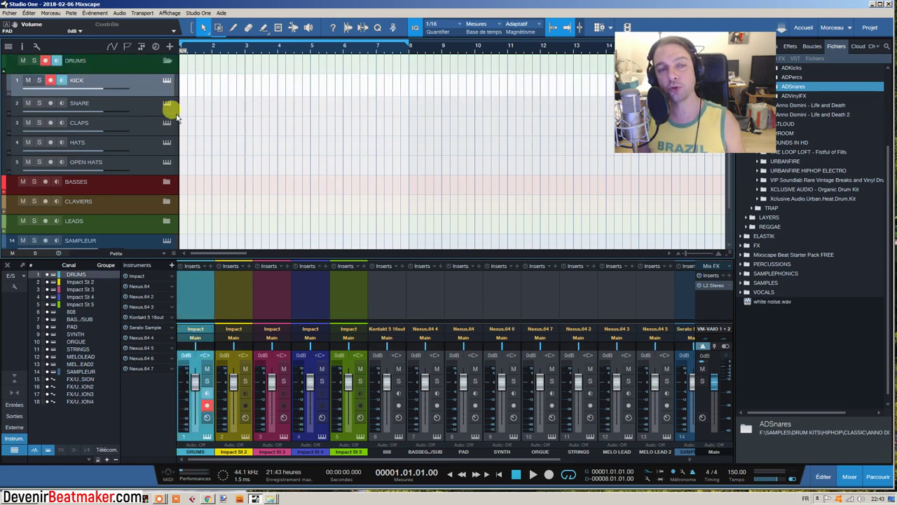
left_click(166, 81)
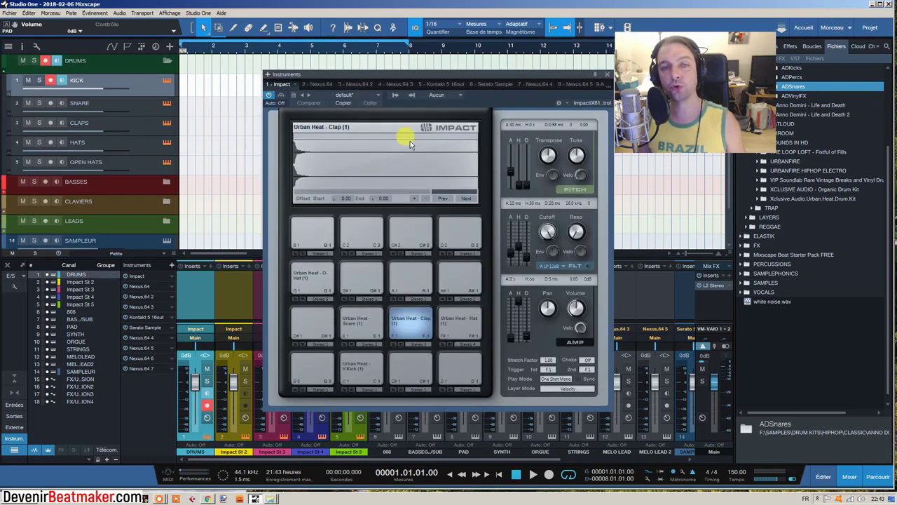
left_click_drag(494, 75, 460, 74)
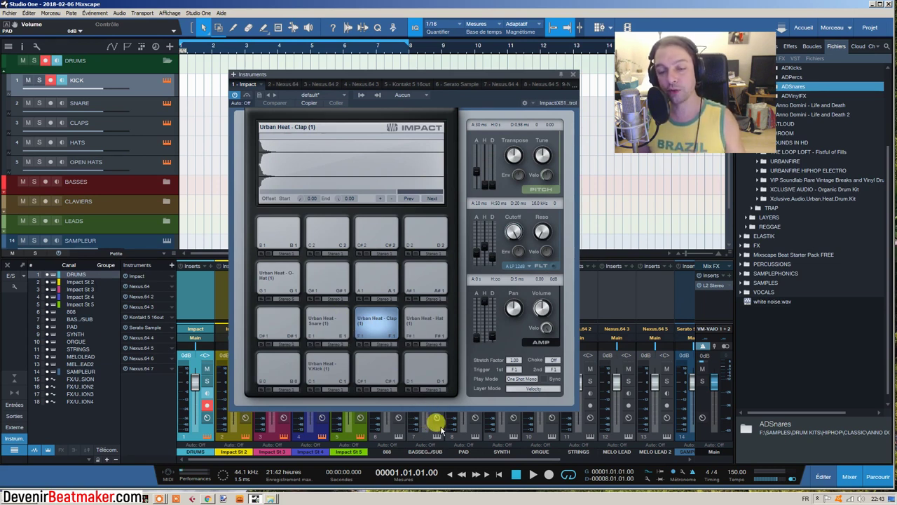
Step: View the snare pad's output options in Impact, dismiss them, and move the instrument window clear of the drum mixer channels
left_click(331, 345)
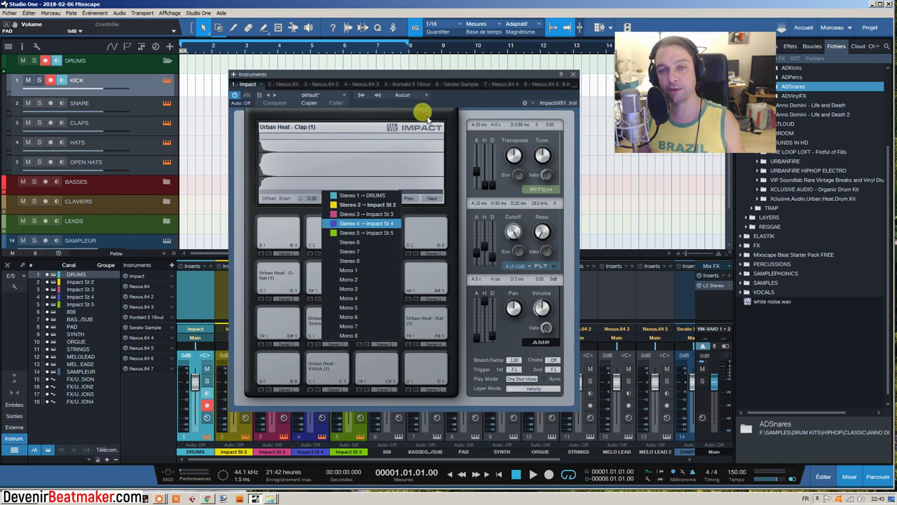
left_click(444, 73)
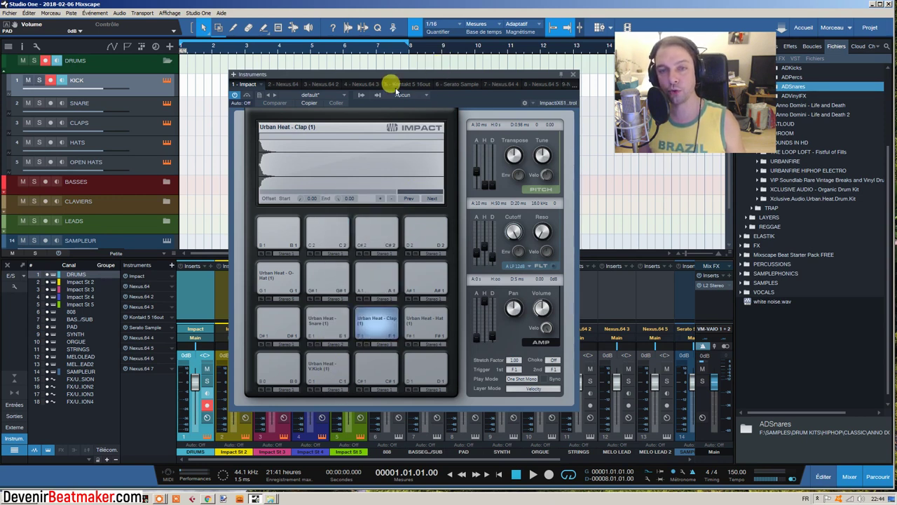
left_click_drag(381, 76, 795, 115)
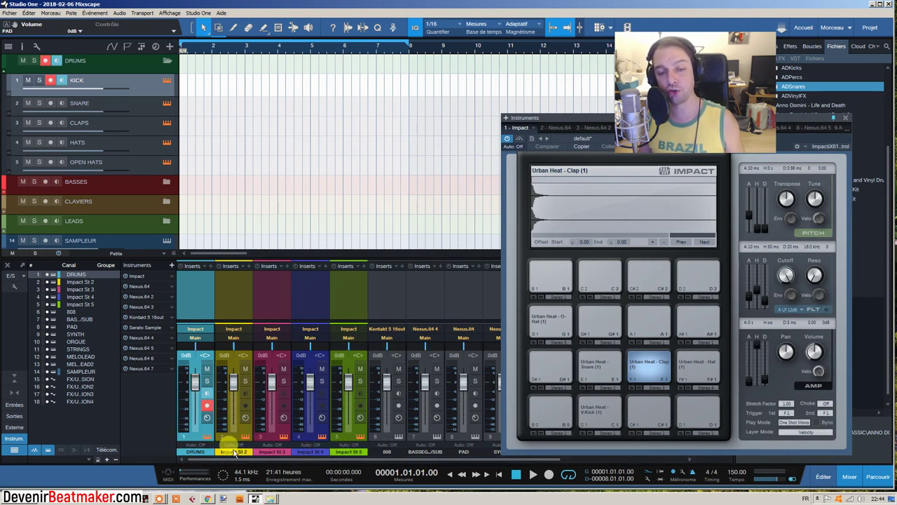
Step: Audition the kick, snare, clap, hat and open hat pads one after another in Impact
left_click(600, 410)
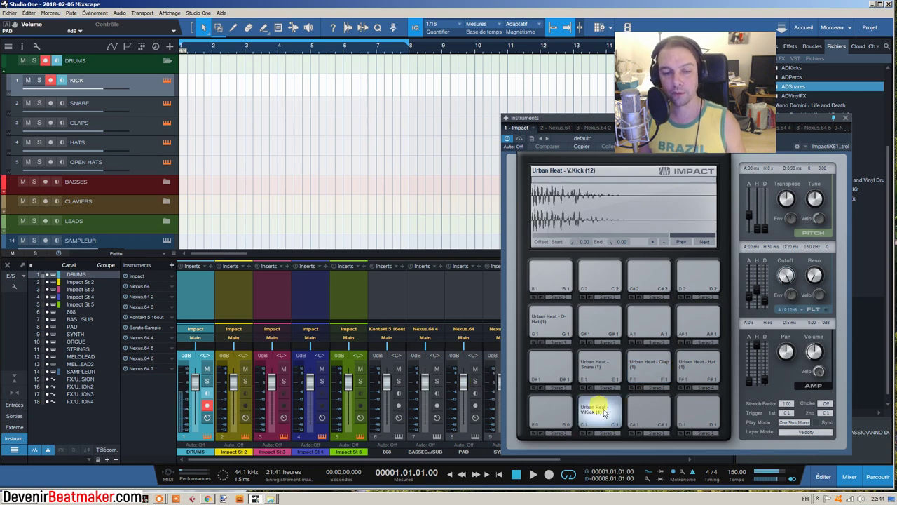
left_click(595, 368)
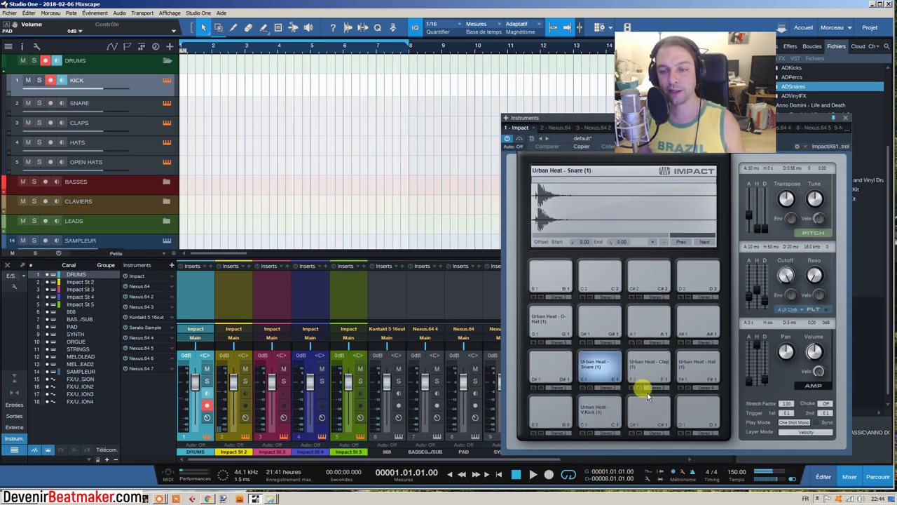
left_click(658, 373)
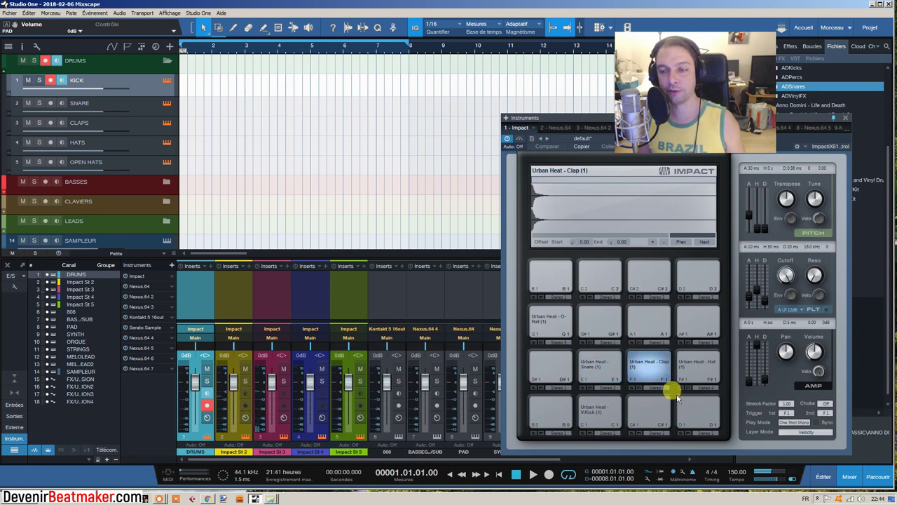
left_click(701, 372)
left_click(550, 321)
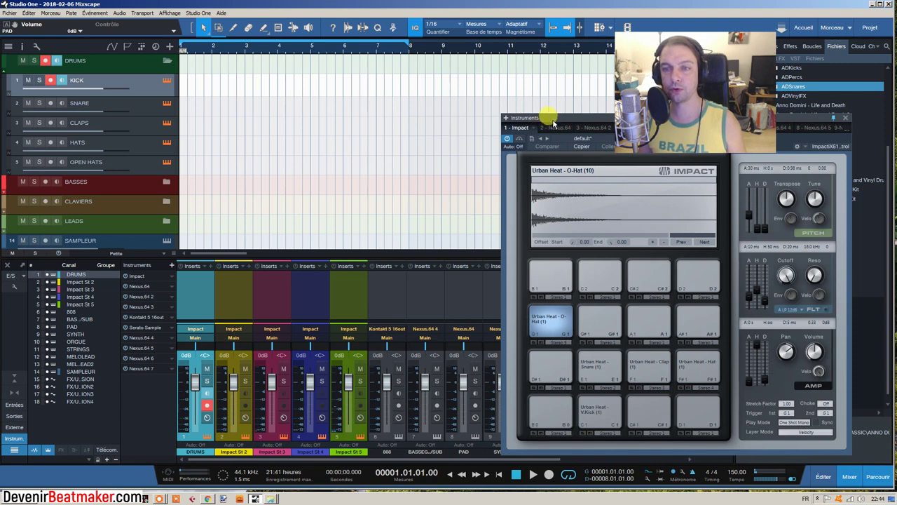
Step: Move the Impact window fully into view and compare the pan settings of the hat and open hat pads
left_click_drag(548, 119, 505, 112)
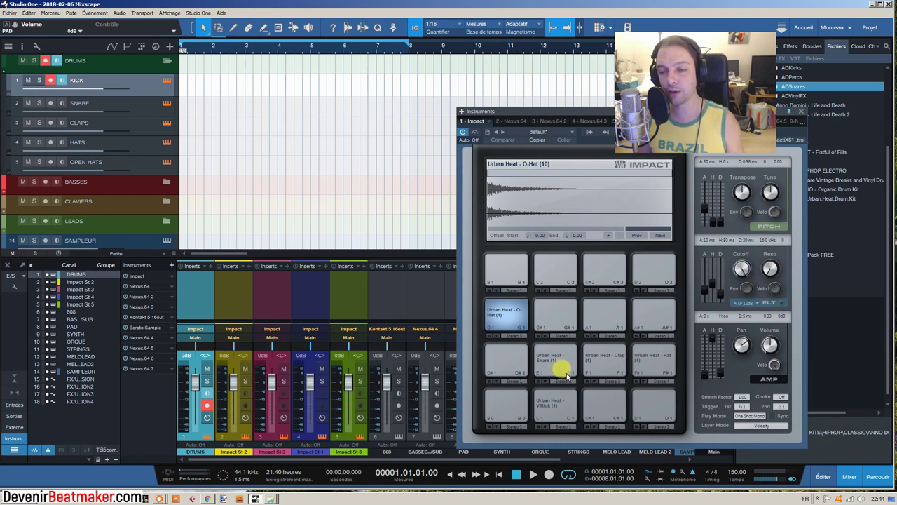
left_click(658, 366)
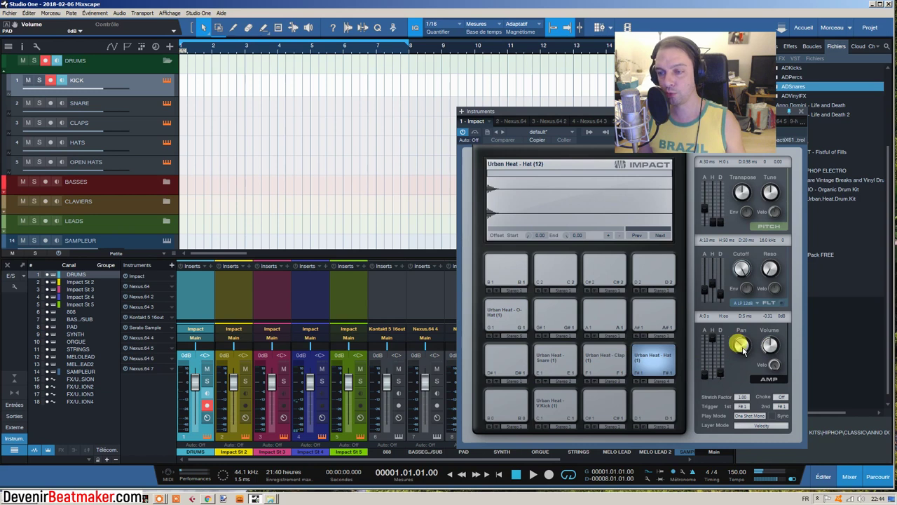
left_click(501, 312)
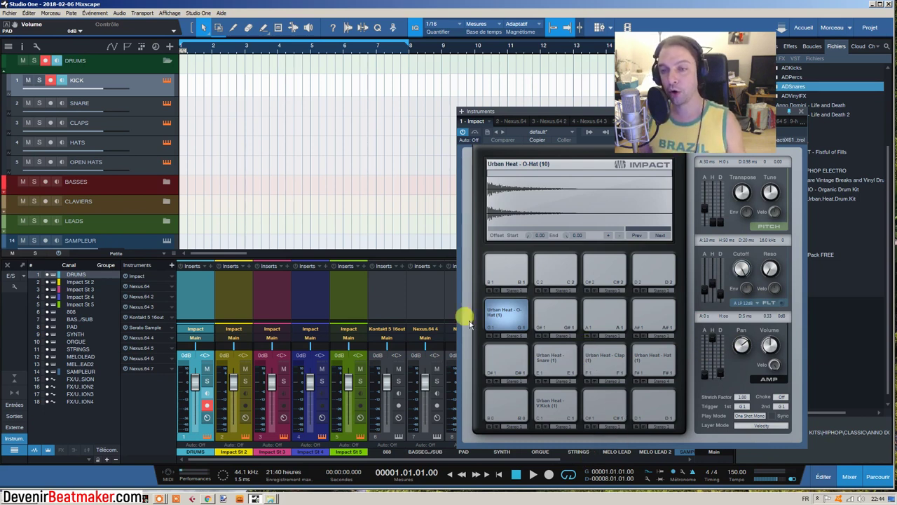
Step: Reposition the Impact window and advance the kick pad's sample to Urban Heat - V.Kick (15), auditioning the kicks along the way
left_click_drag(554, 113, 415, 113)
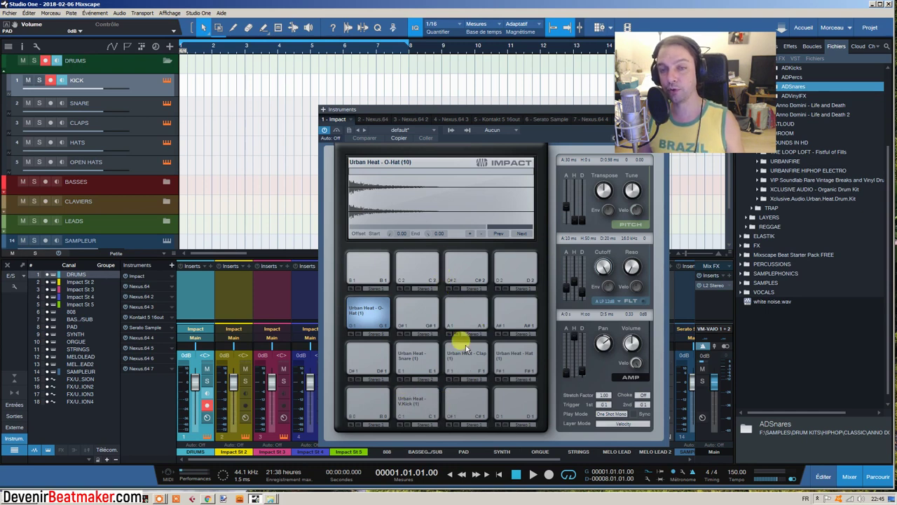
left_click(417, 406)
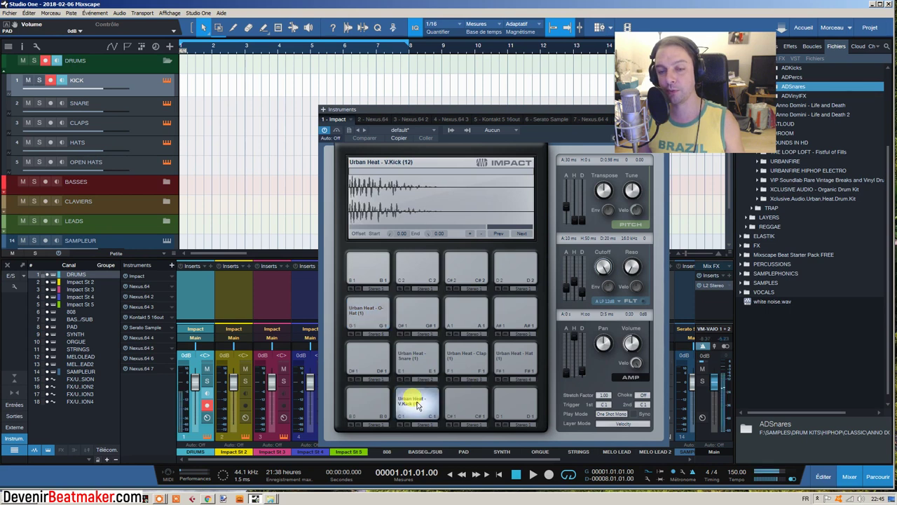
left_click(522, 233)
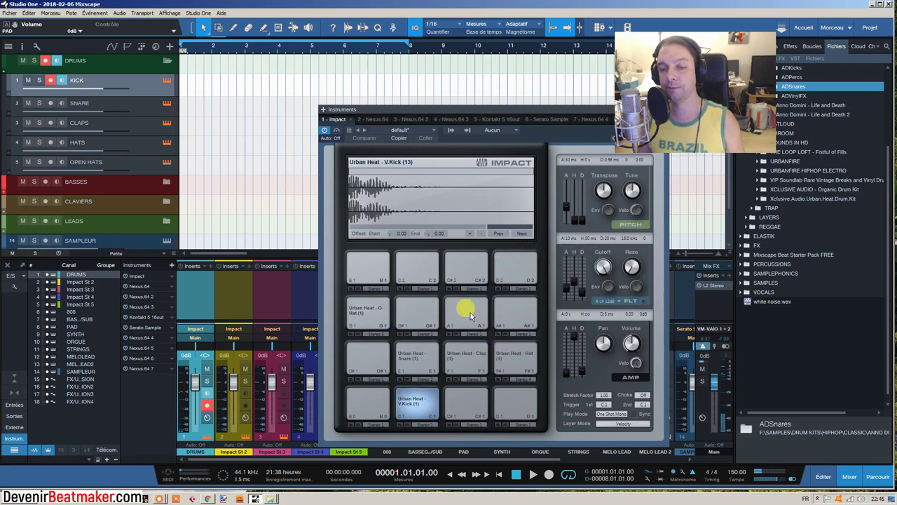
left_click(523, 234)
left_click(429, 405)
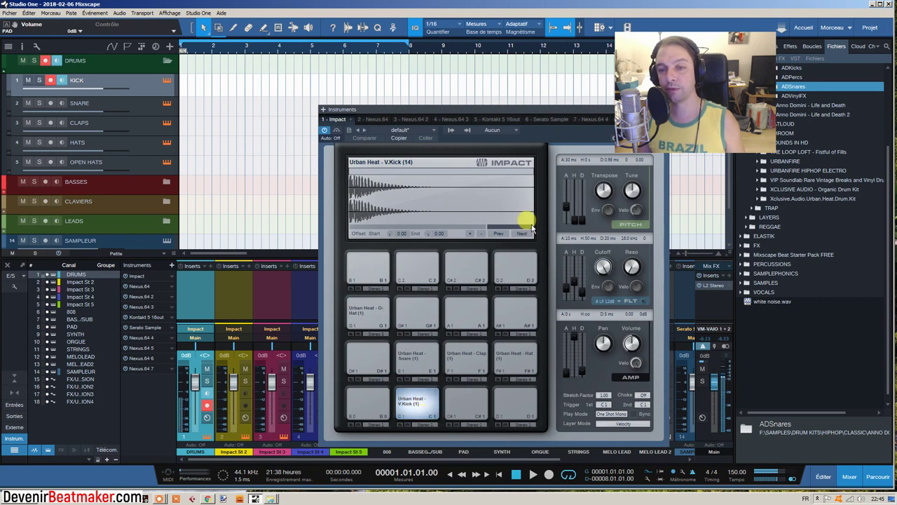
left_click(520, 234)
left_click(421, 380)
left_click(409, 402)
left_click(411, 402)
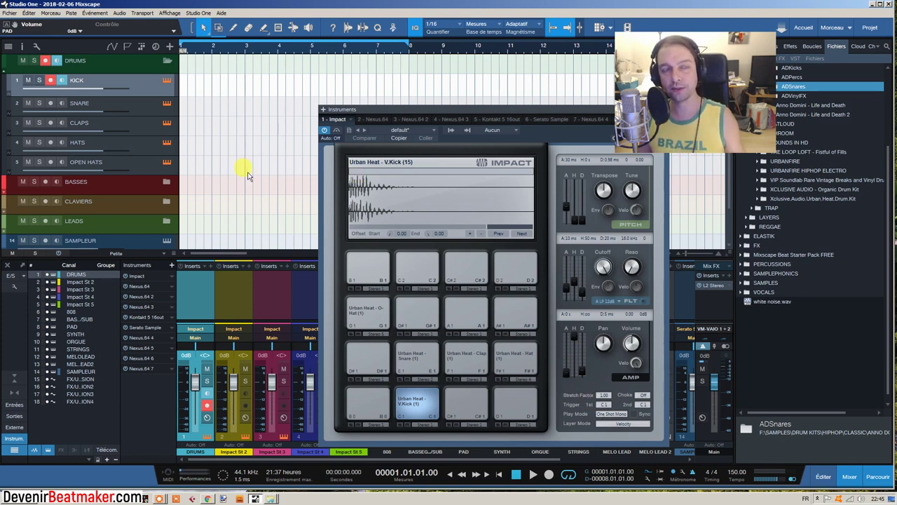
Step: Locate the save-as-template command, review the Styles and user templates offered for a new song, and cancel the song creation
left_click(10, 12)
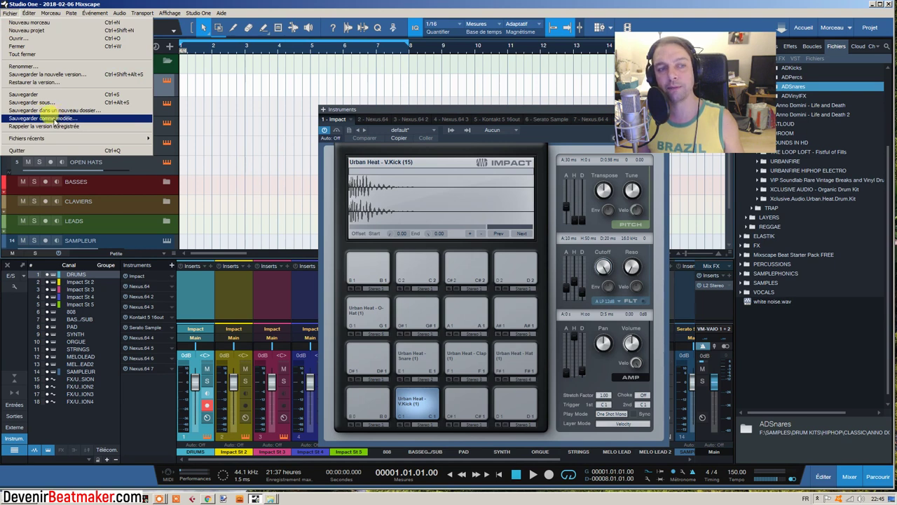
left_click(210, 119)
left_click(9, 13)
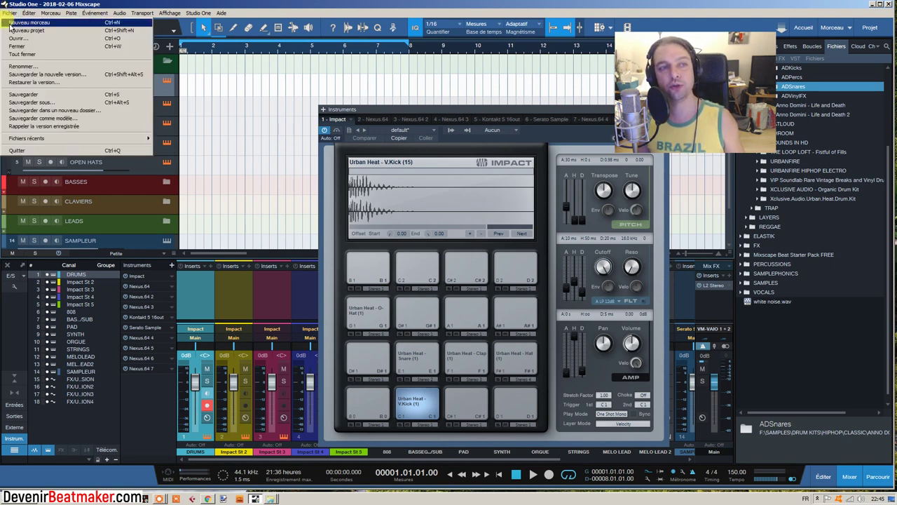
left_click(21, 23)
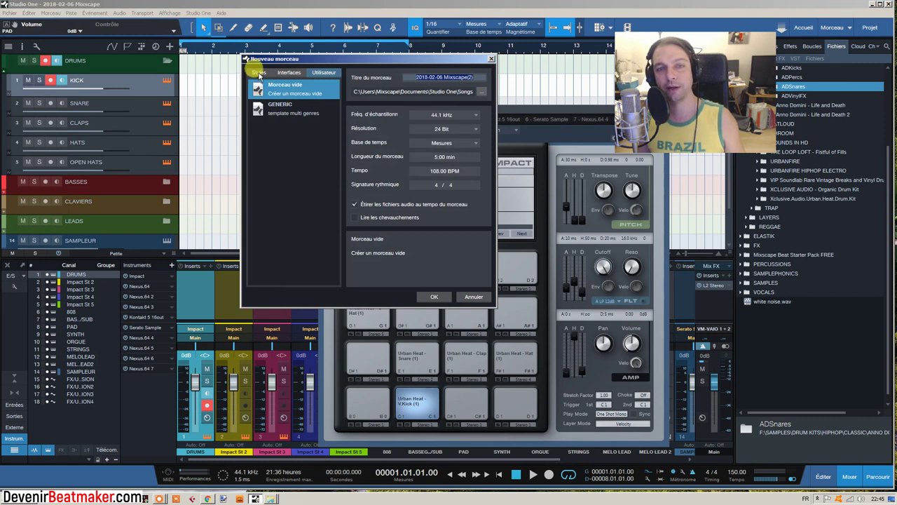
left_click(259, 73)
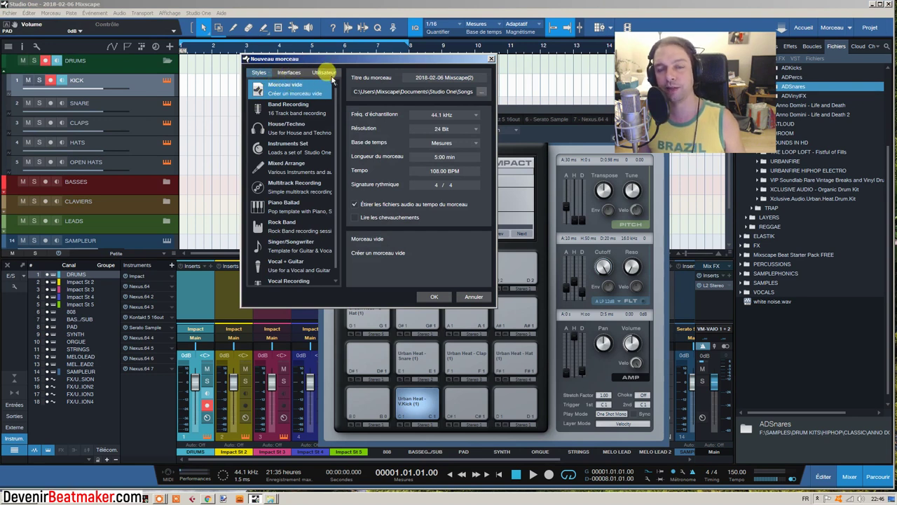
left_click(330, 74)
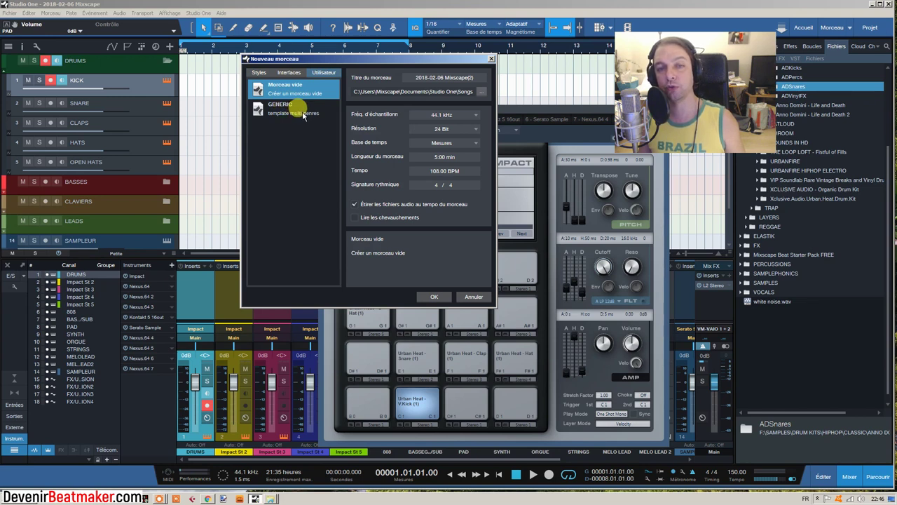
left_click(260, 73)
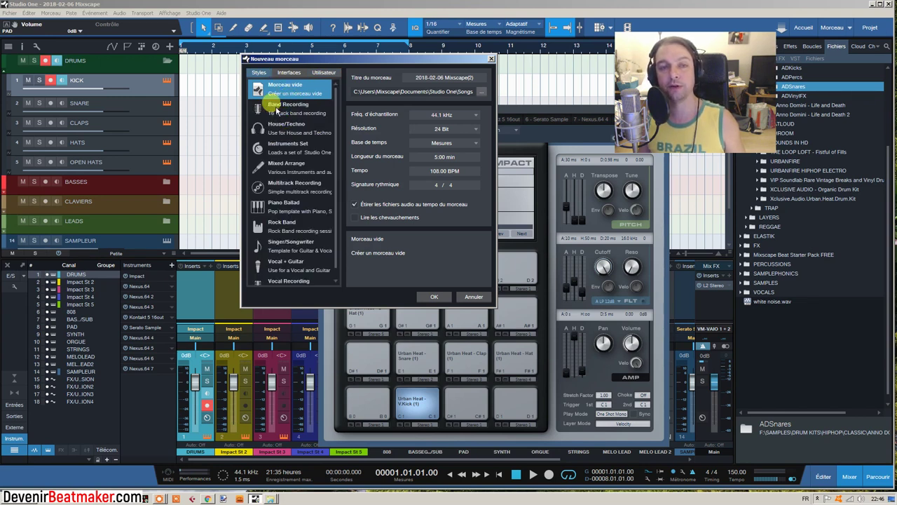
left_click(464, 297)
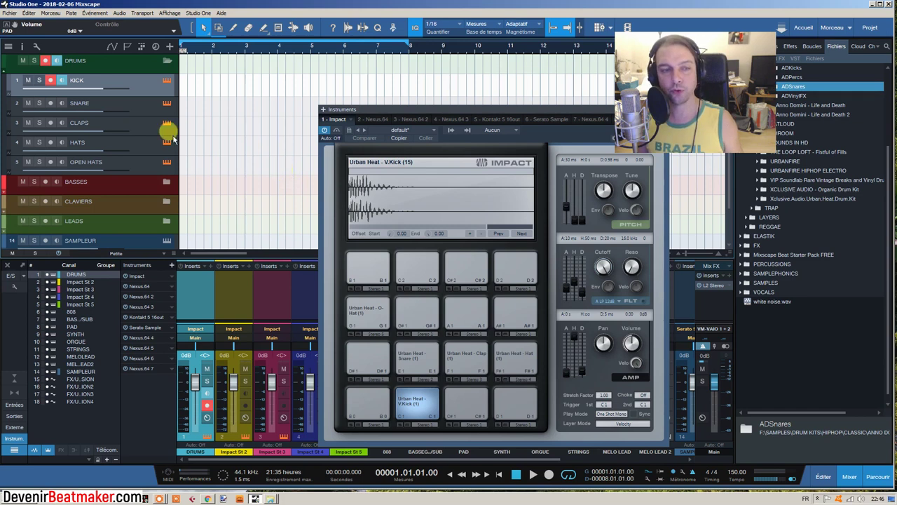
Step: Collapse the DRUMS folder and shift the Impact window higher over the arrangement
left_click(154, 63)
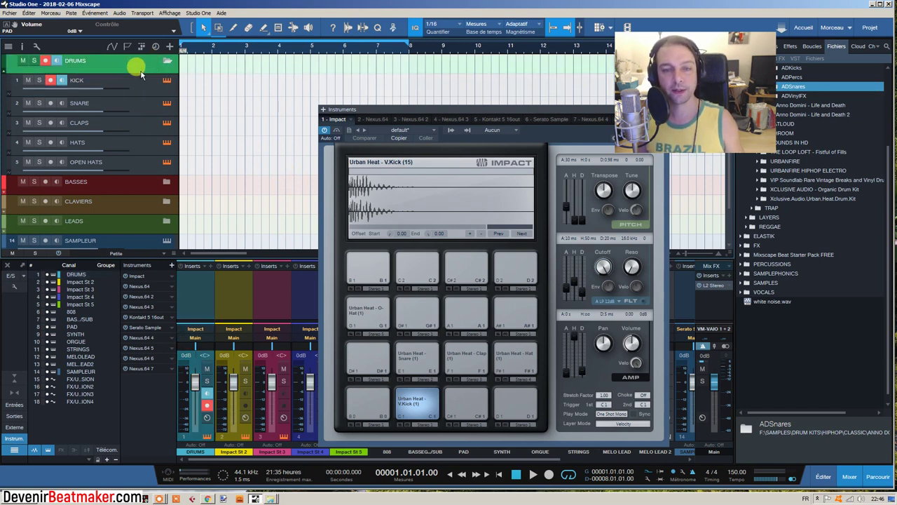
left_click(167, 60)
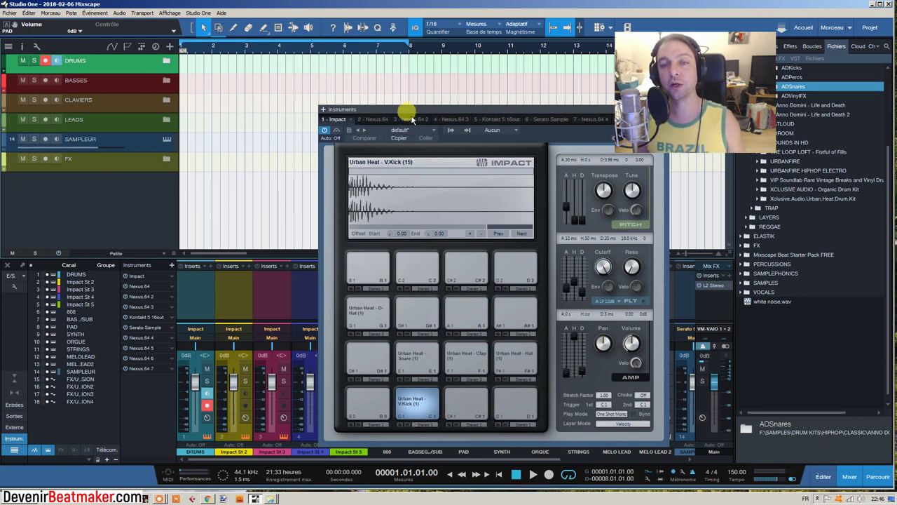
left_click_drag(400, 111, 354, 82)
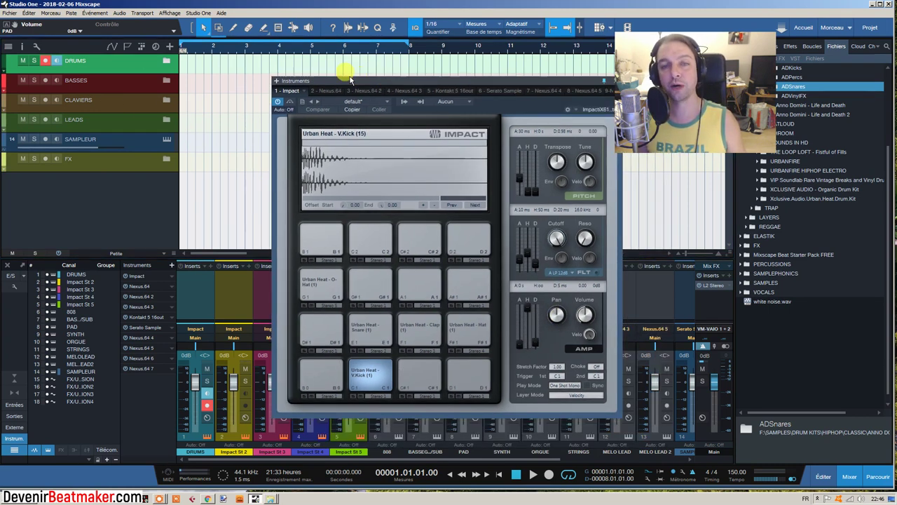
Step: Expand the BASSES folder, open the 808 track's Kontakt instrument, and move its window clear of the webcam area
left_click(120, 86)
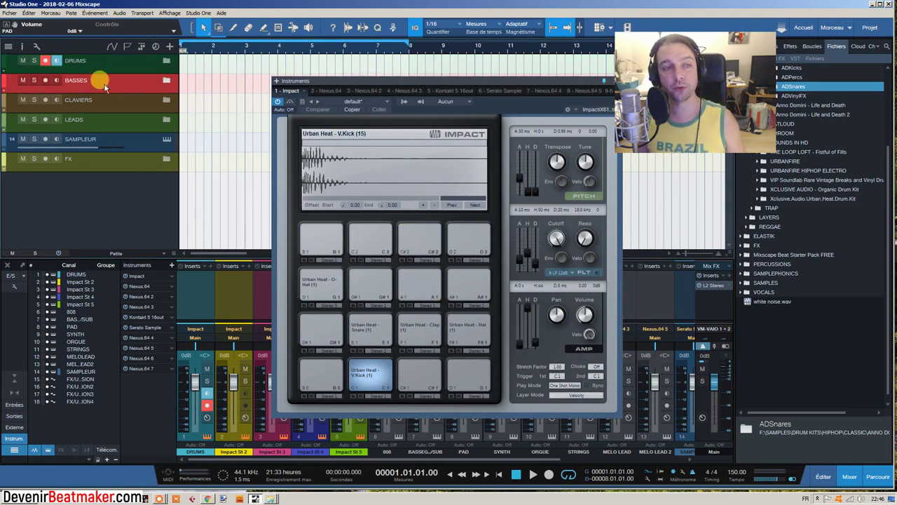
left_click(165, 81)
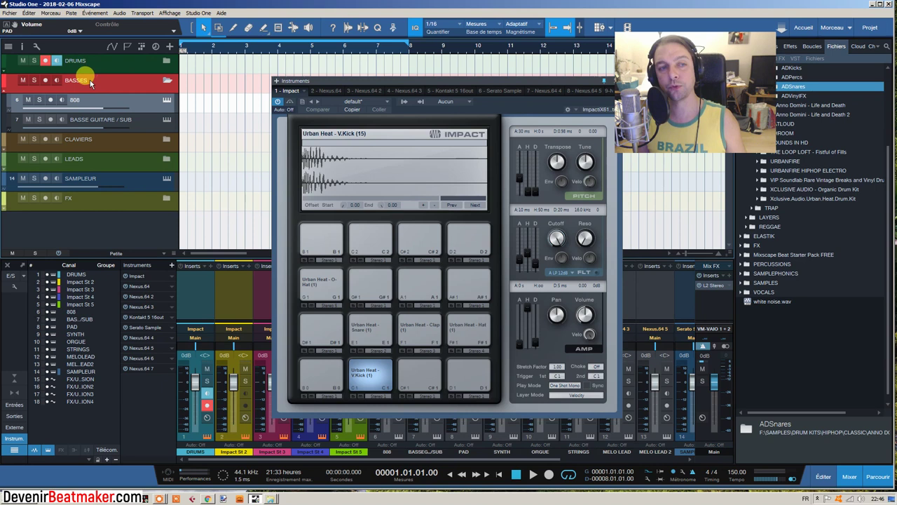
left_click(155, 102)
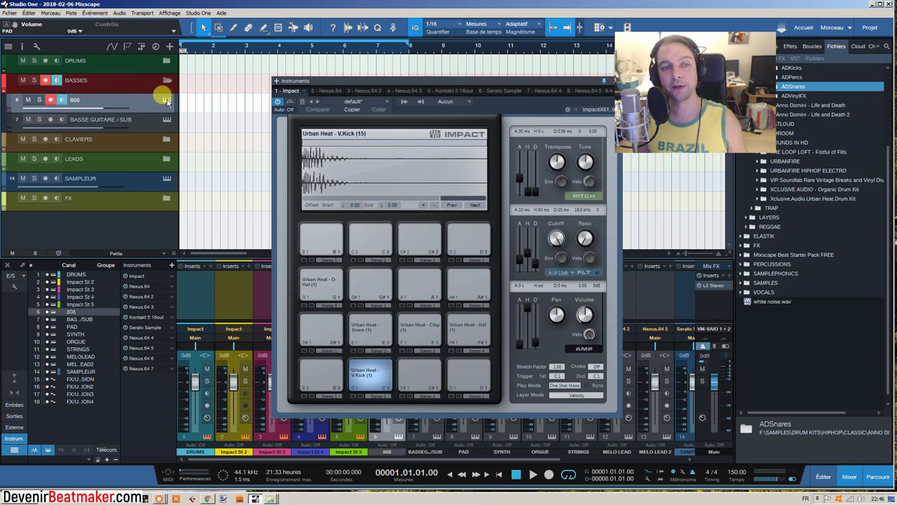
left_click(430, 88)
left_click_drag(429, 81, 298, 84)
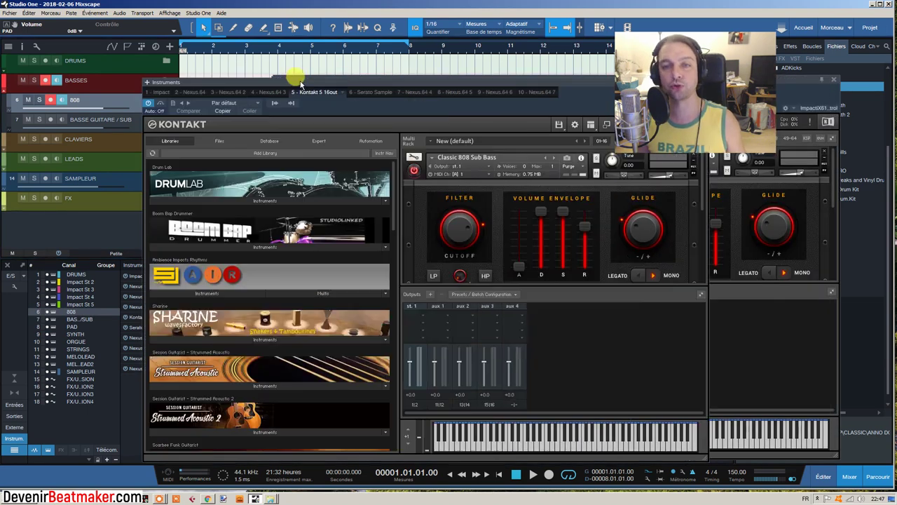
Step: Close the Impact window, then reposition Kontakt to show its Classic 808 Sub Bass patch and close it
left_click(409, 78)
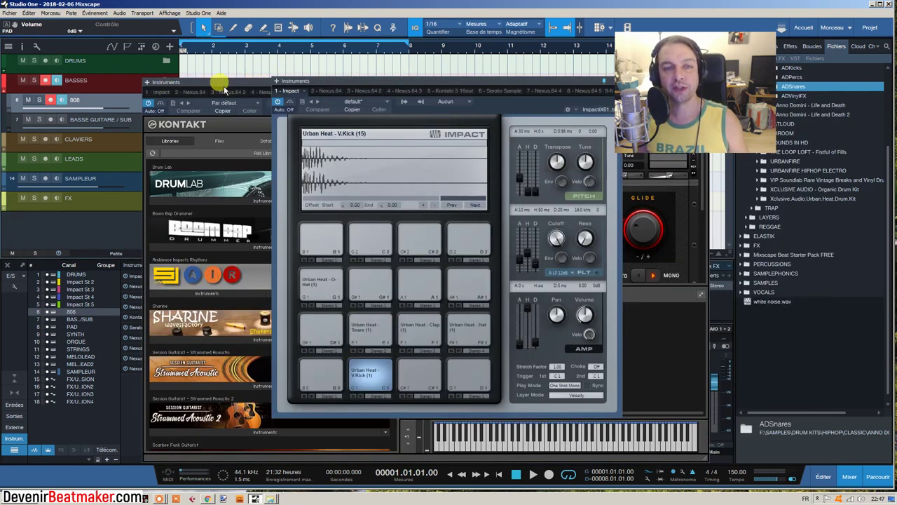
left_click_drag(342, 82, 240, 99)
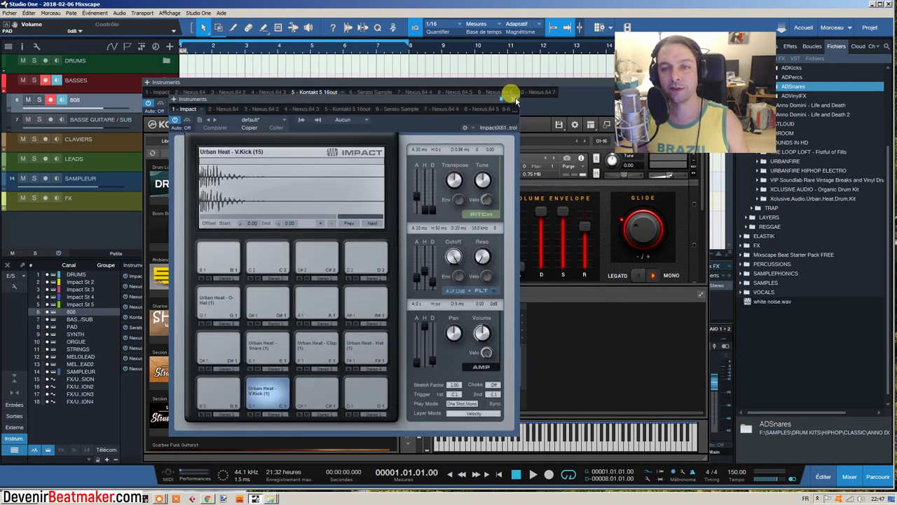
left_click(515, 100)
left_click_drag(445, 85, 321, 110)
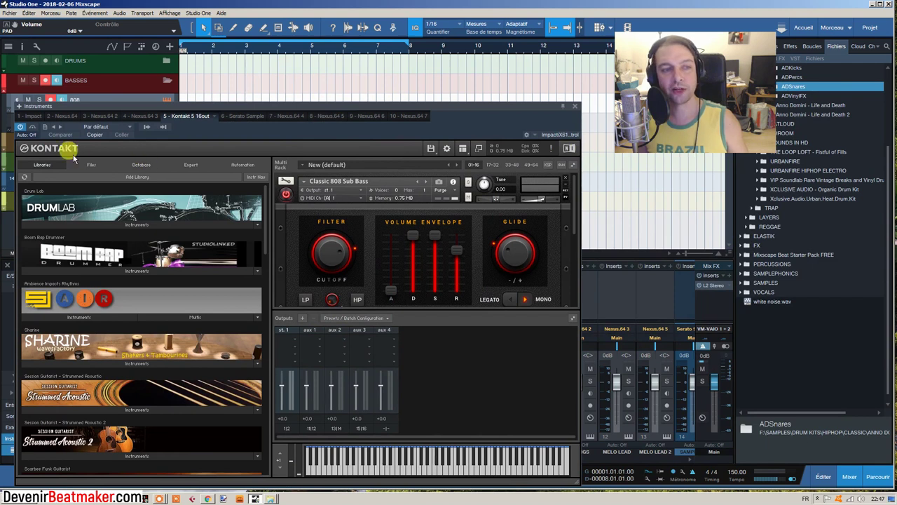
left_click_drag(304, 108, 319, 85)
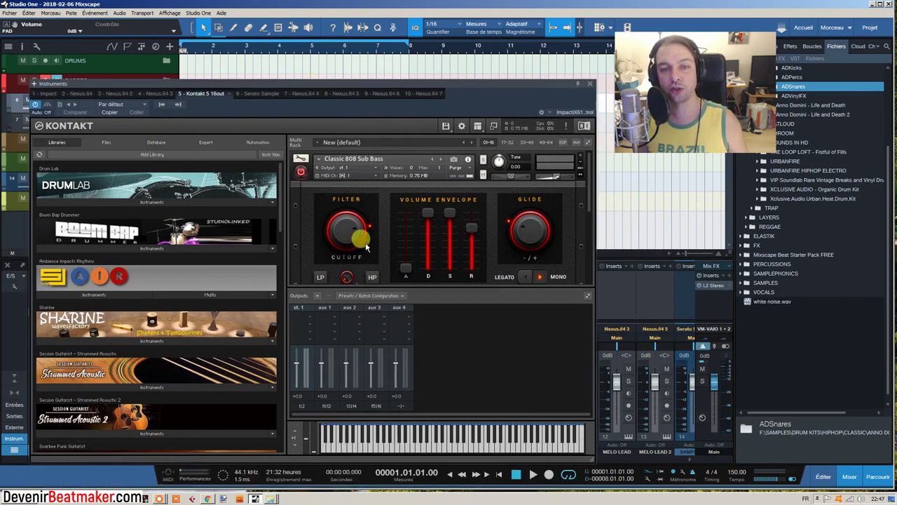
left_click(590, 83)
Step: Show the Nexus instrument on the BASSE GUITARE / SUB track, move its window aside, and close it
left_click(146, 120)
left_click(167, 119)
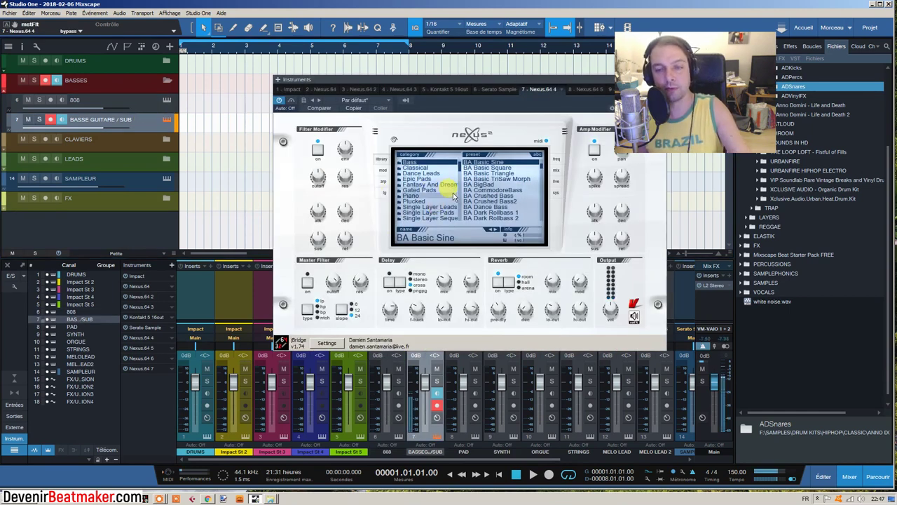
left_click_drag(422, 82, 249, 89)
left_click(488, 87)
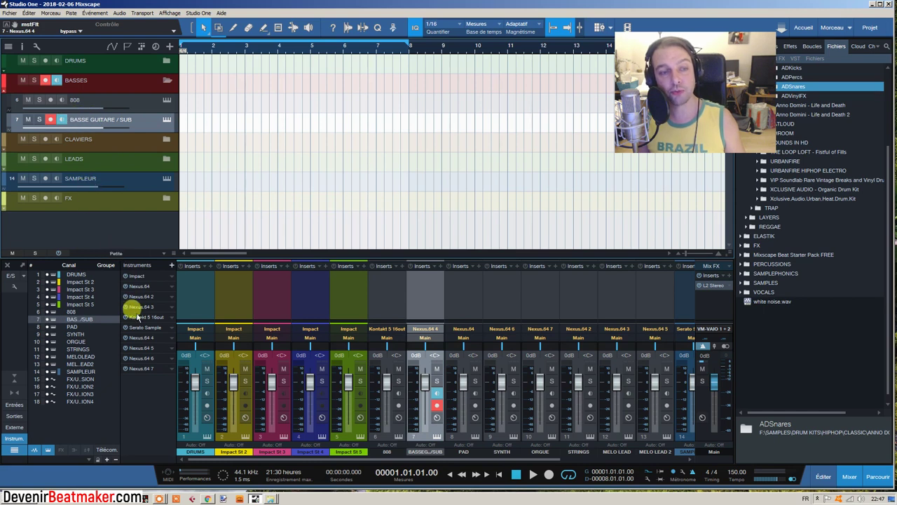
Step: Select the 808 track and collapse the BASSES folder
left_click(111, 99)
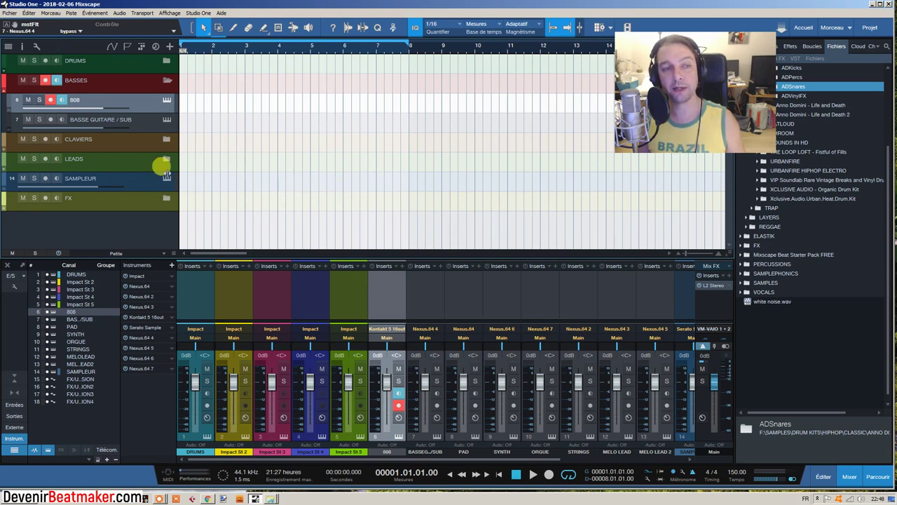
left_click(165, 84)
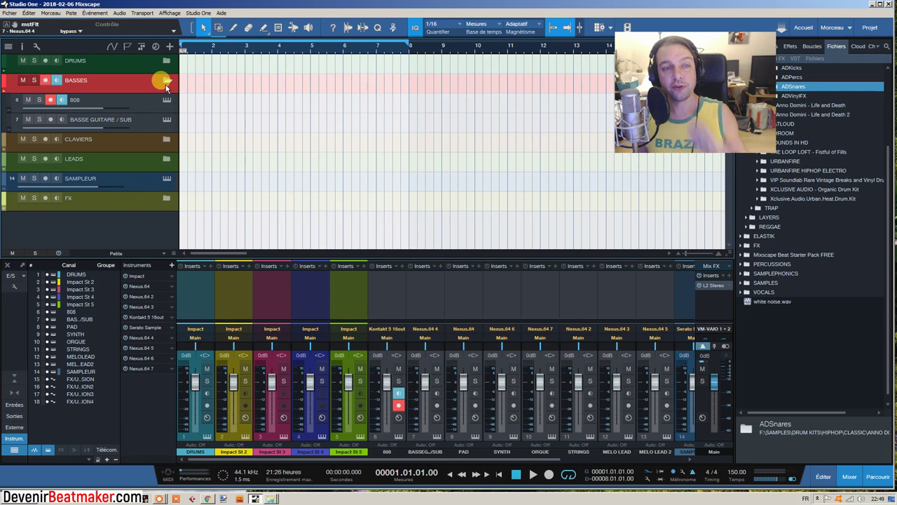
left_click(166, 82)
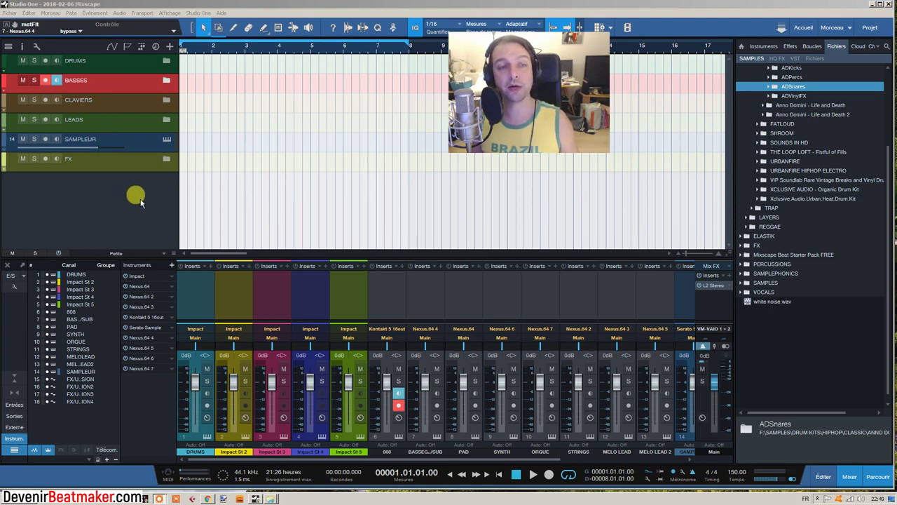
Step: Add Nexus.64 from the browser's favourite instruments as a new instrument track below the FX folder
left_click(757, 45)
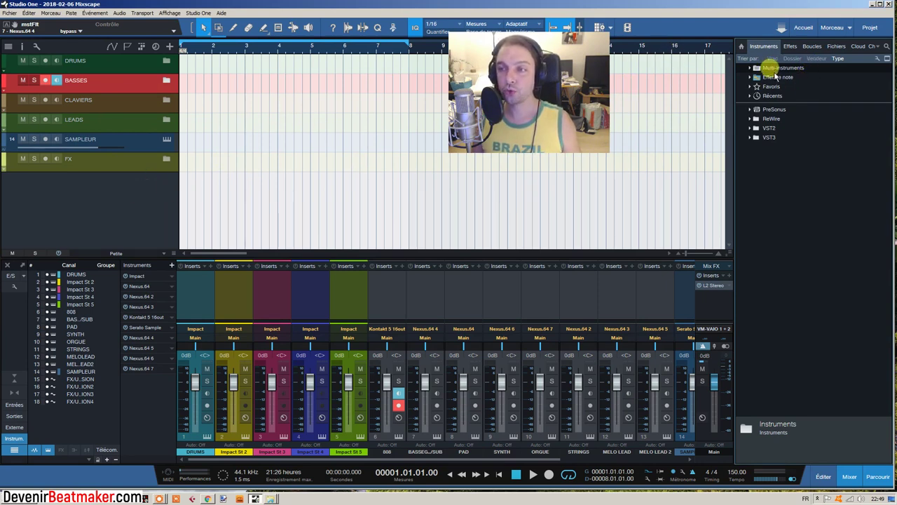
left_click(749, 85)
left_click_drag(764, 152, 117, 195)
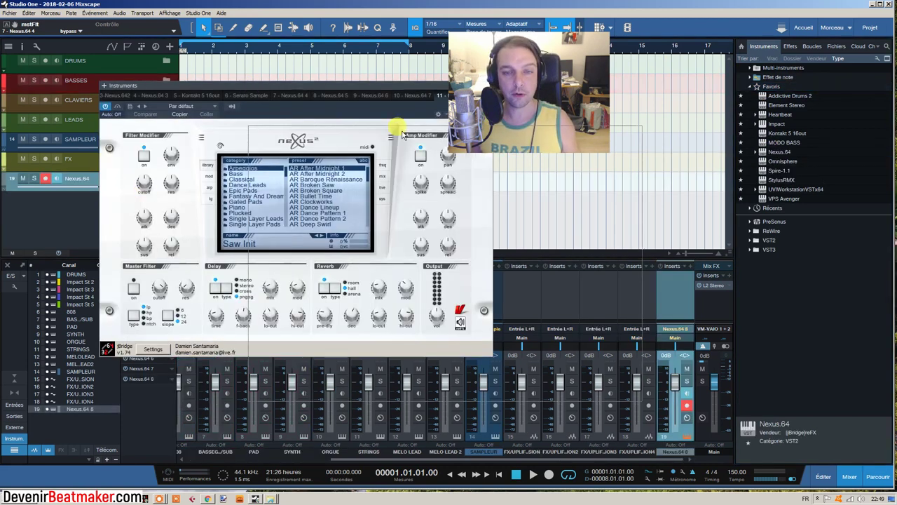
Step: Move the Nexus window clear of the webcam area and load the PL Bit Stylez preset from the Plucked category
left_click_drag(250, 84, 442, 147)
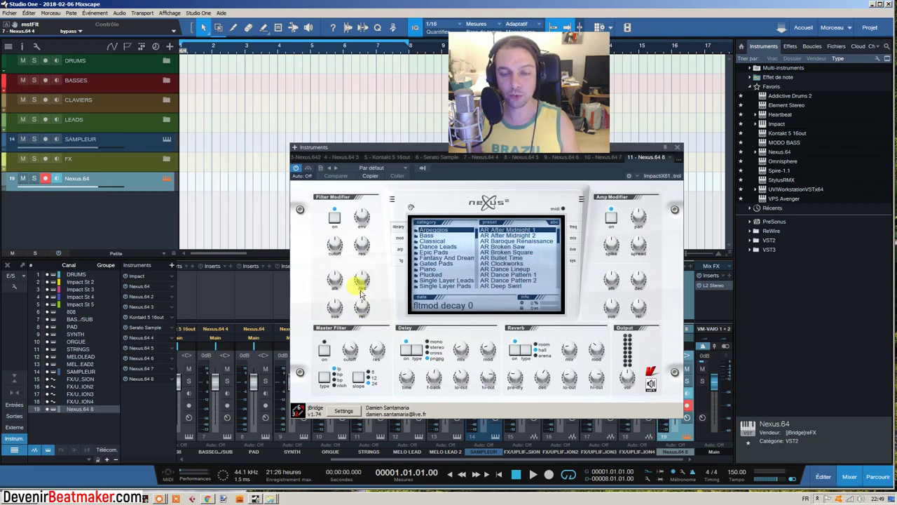
left_click(436, 274)
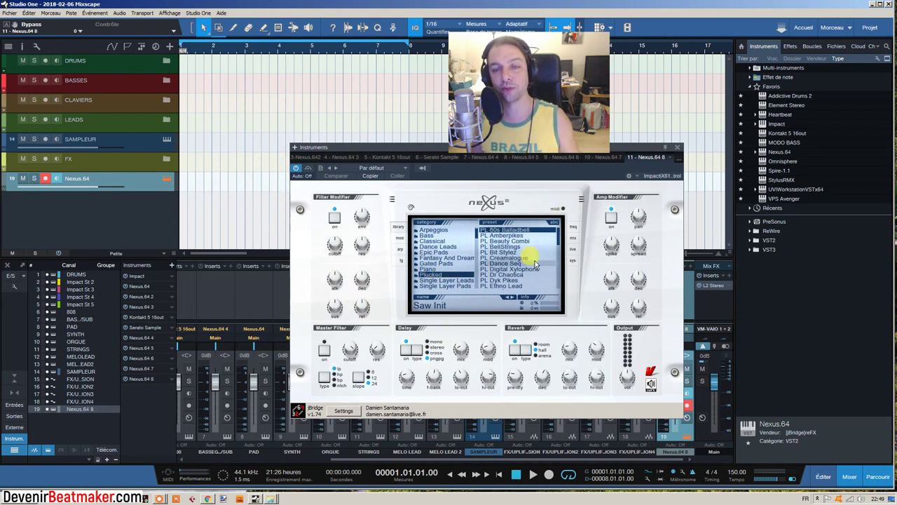
left_click(505, 253)
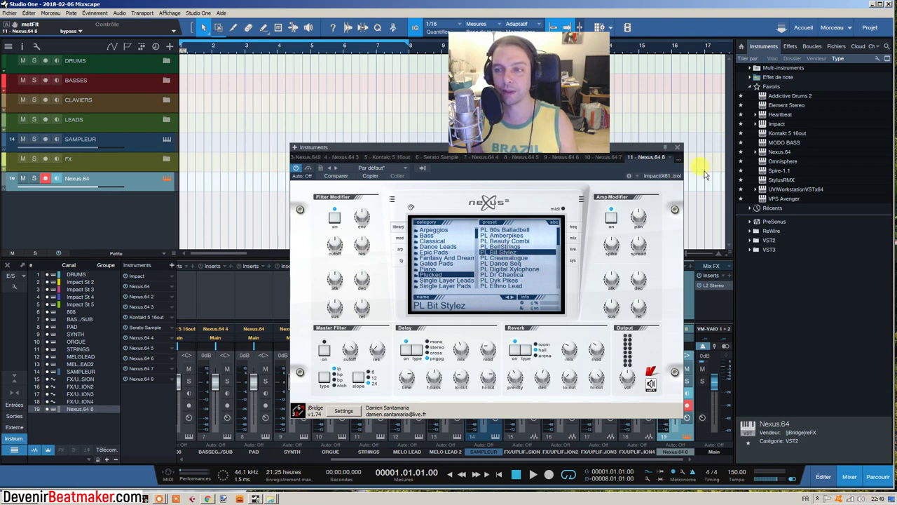
Step: Make a complete duplicate of the Nexus.64 track and load the PL Digital Xylophone preset on the copy
right_click(146, 179)
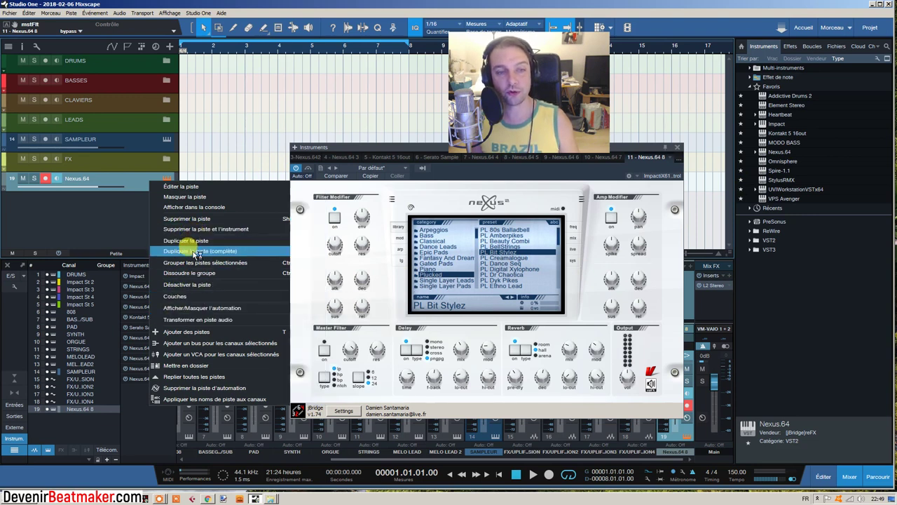
left_click(200, 251)
left_click(168, 198)
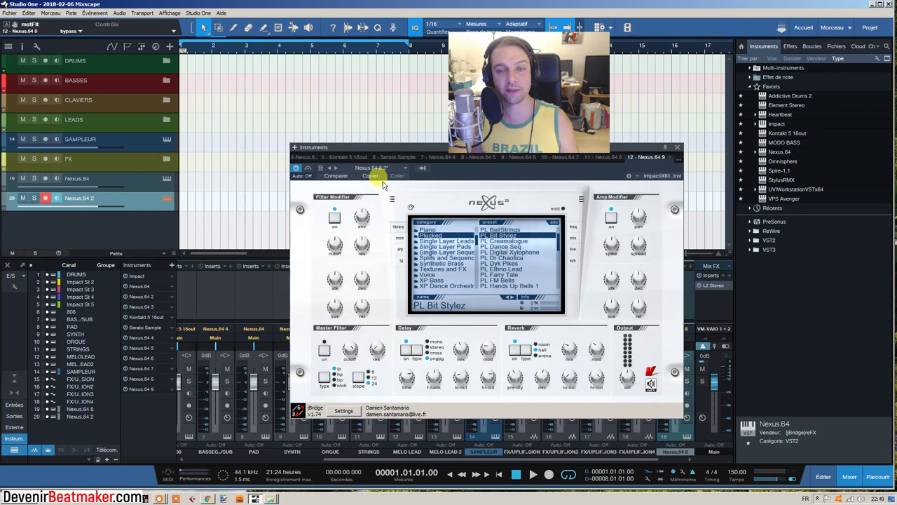
left_click(505, 254)
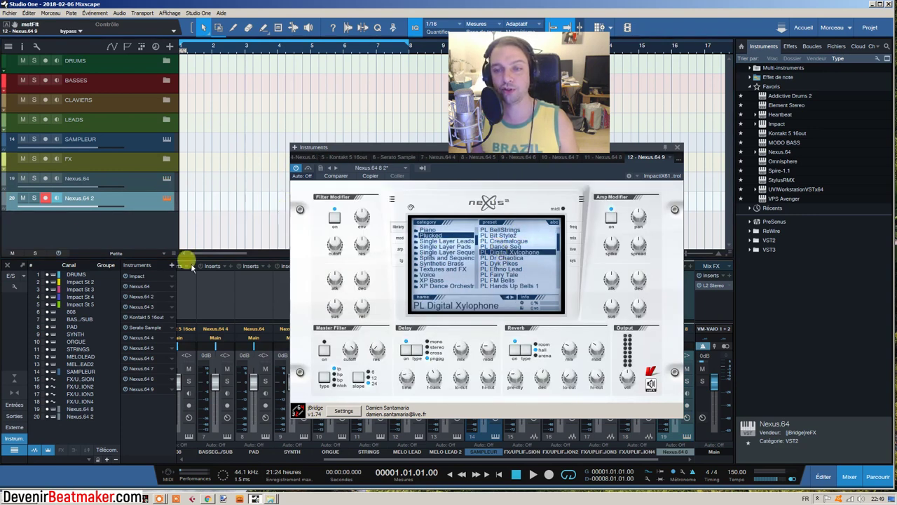
Step: Rename the original Nexus track PLUCKED 1 and its duplicate PLUCKED 2
left_click(83, 180)
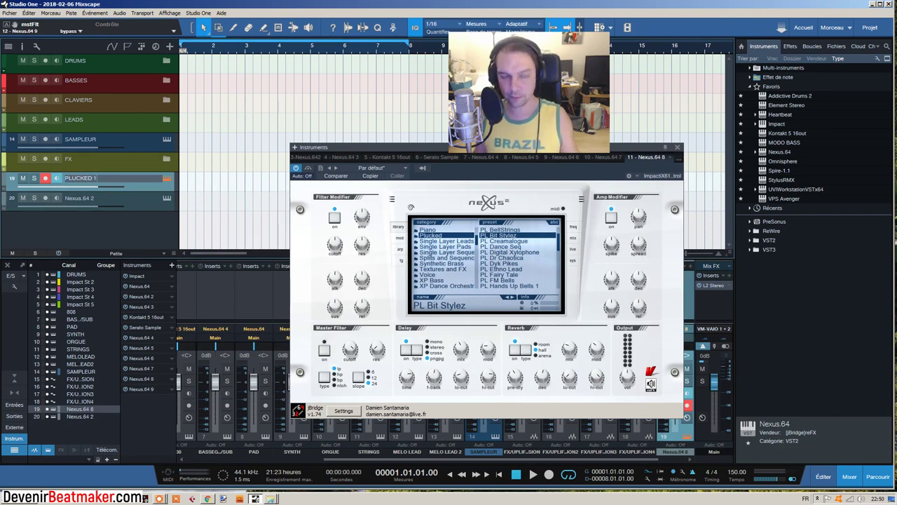
key("Return")
left_click(84, 199)
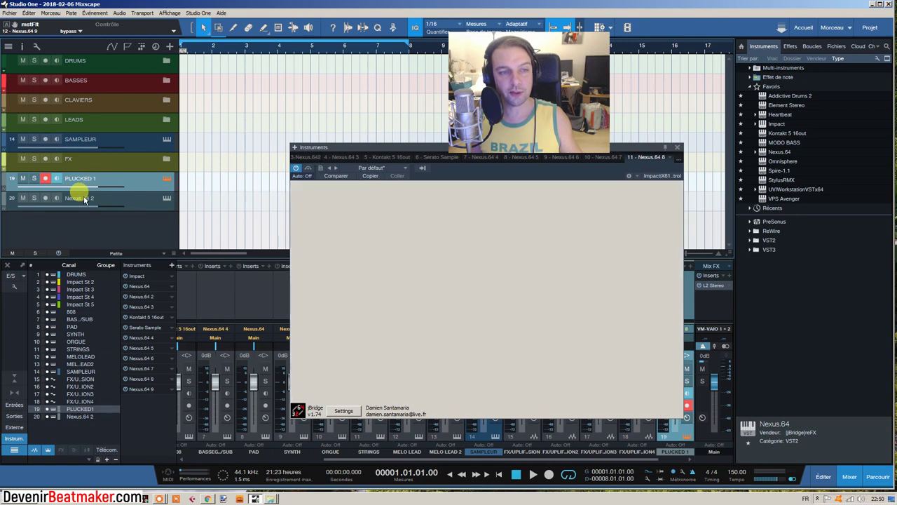
double_click(84, 199)
type("PLU")
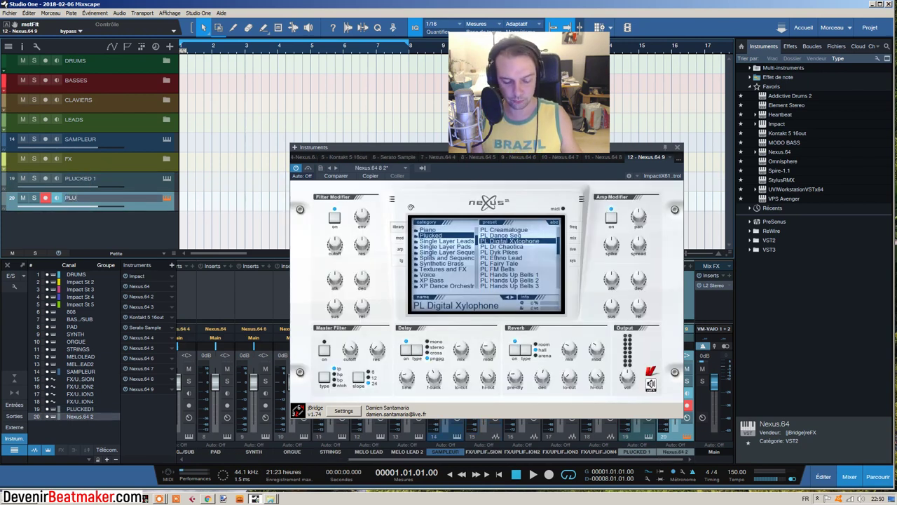
type("CKED 2")
key("Return")
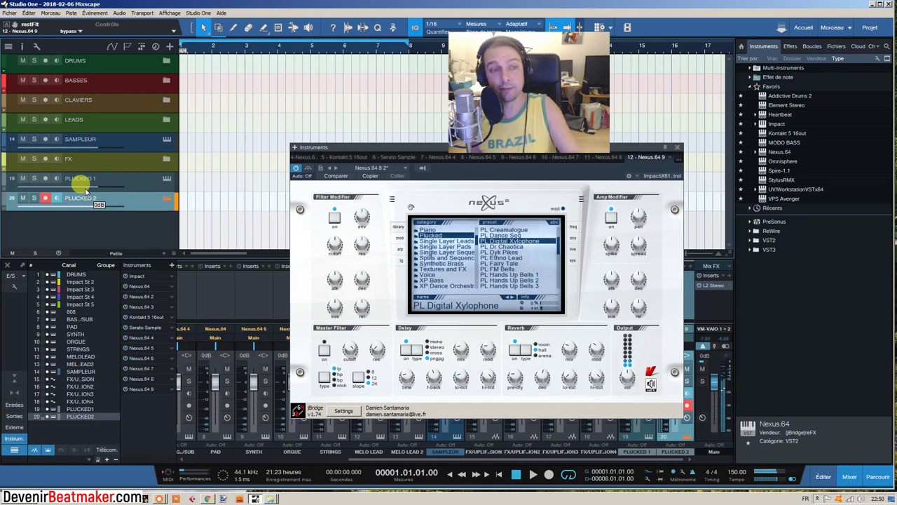
Step: Review the Nexus preset list on the PLUCKED 1 track and close the instrument window
left_click(135, 179)
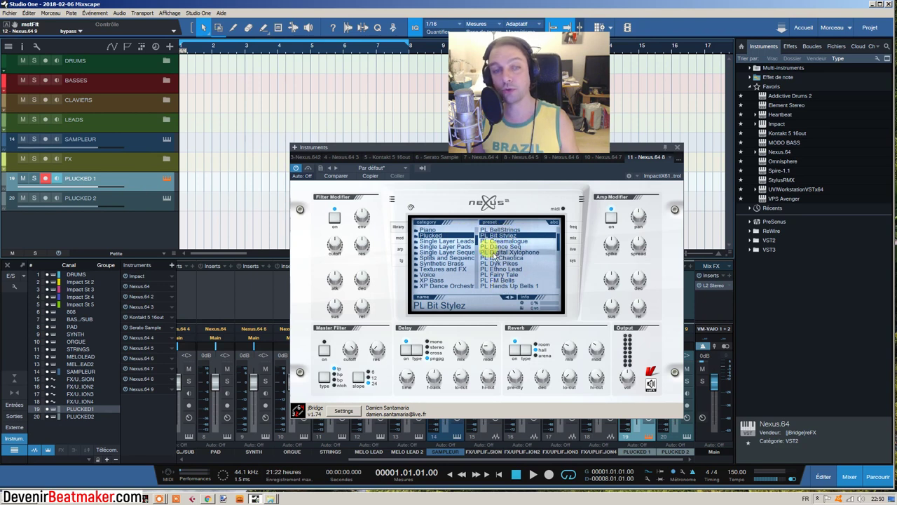
scroll(556, 246, "up", 2)
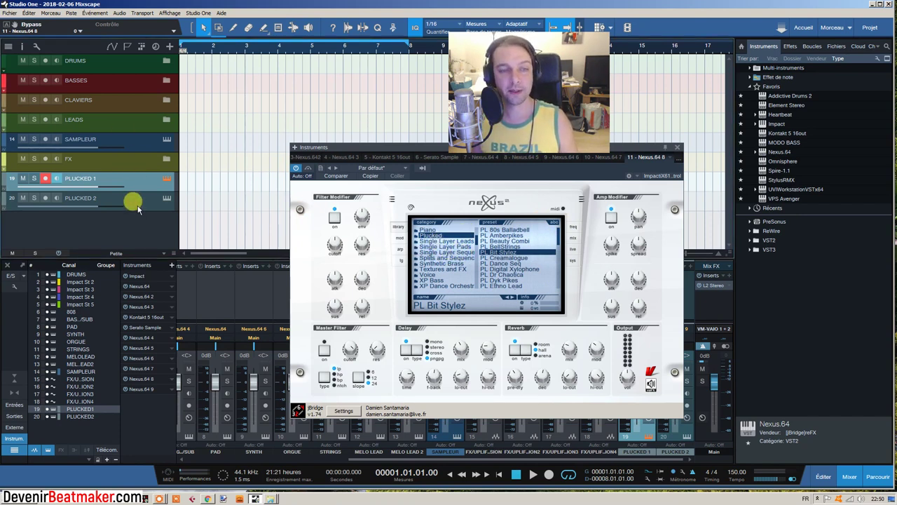
left_click(676, 148)
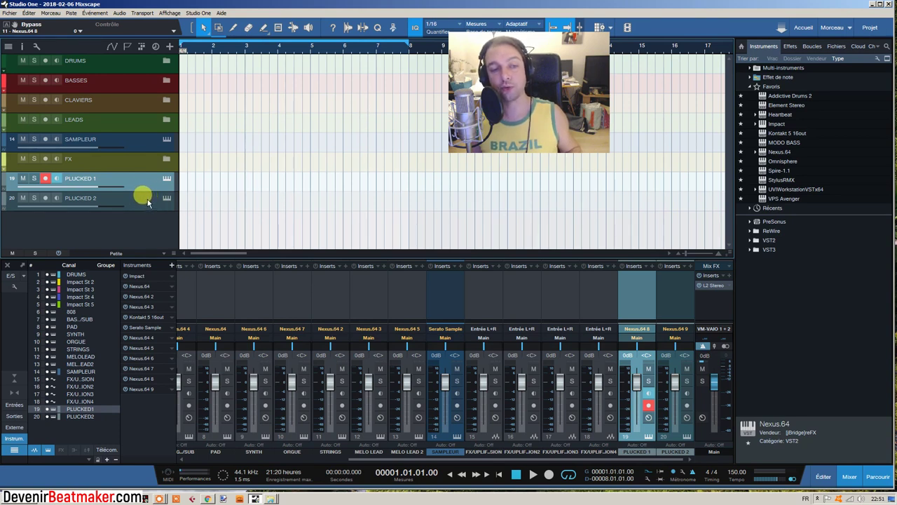
Step: Select only the PLUCKED 2 track and make a complete duplicate of it with its instrument
left_click(146, 201)
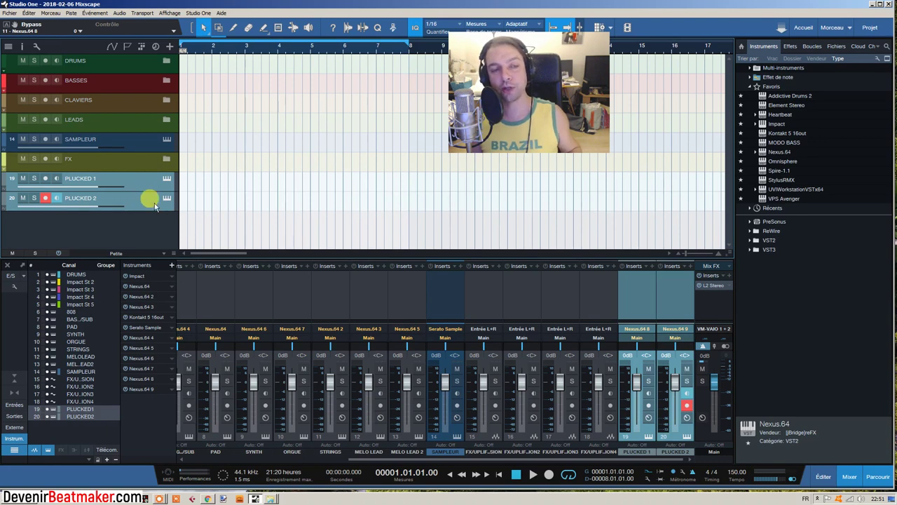
left_click(154, 202)
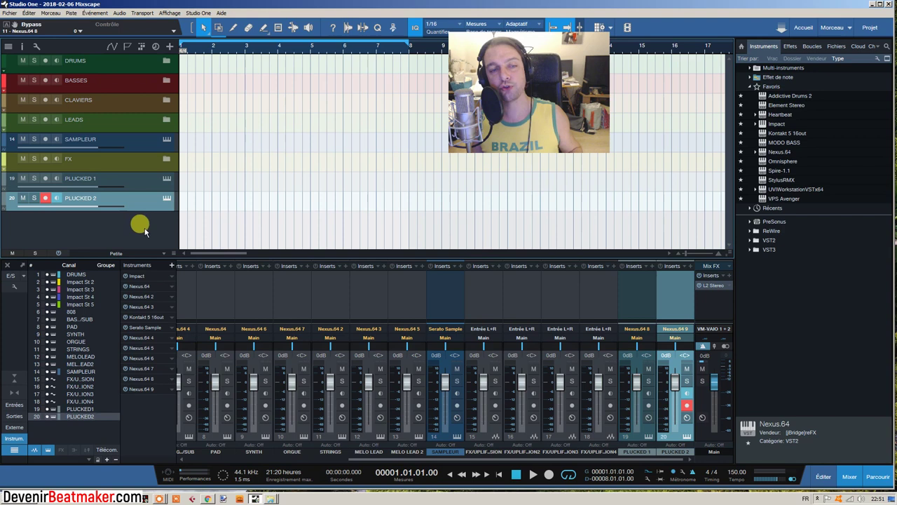
right_click(136, 200)
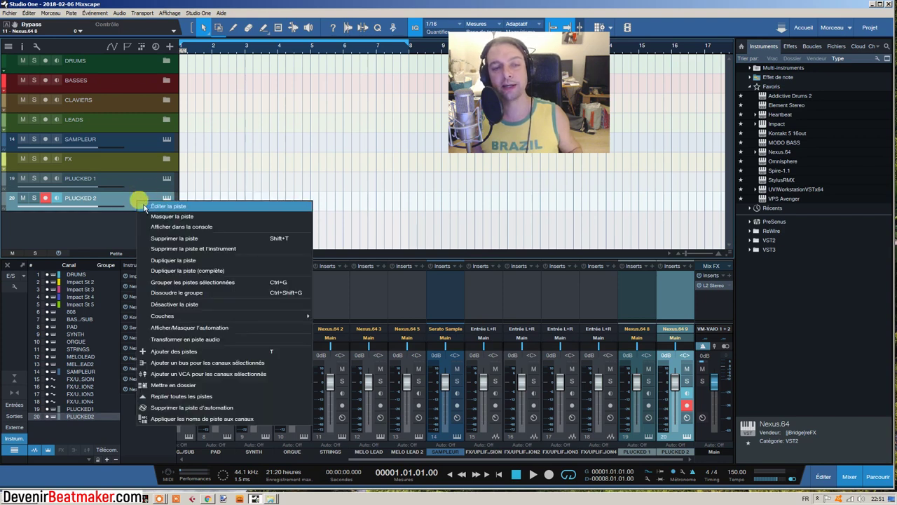
left_click(169, 270)
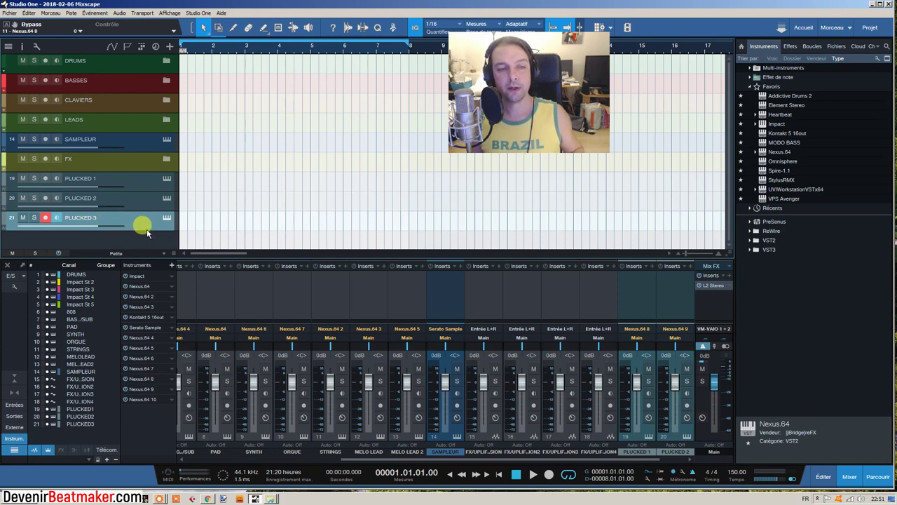
Step: Extend the track selection from PLUCKED 1 through PLUCKED 3, and remove PLUCKED 3 and PLUCKED 2 from it individually
left_click(137, 181)
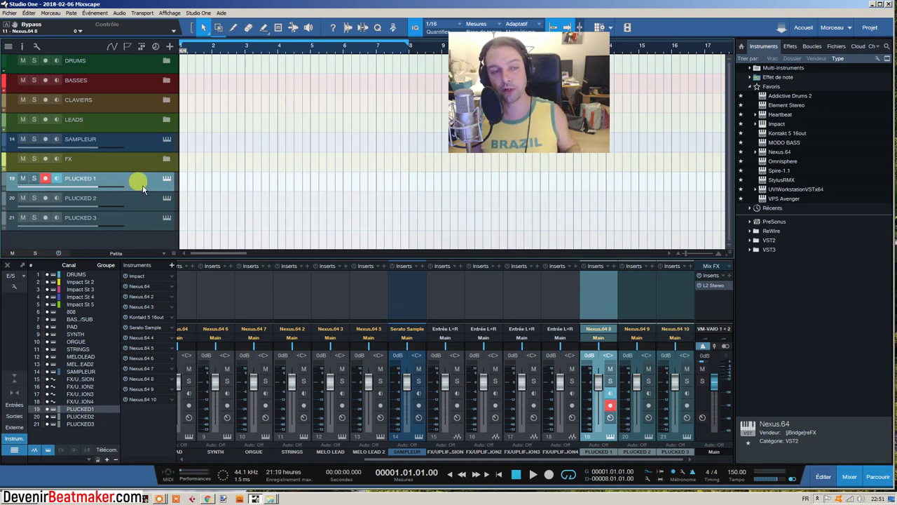
left_click(136, 197, "shift")
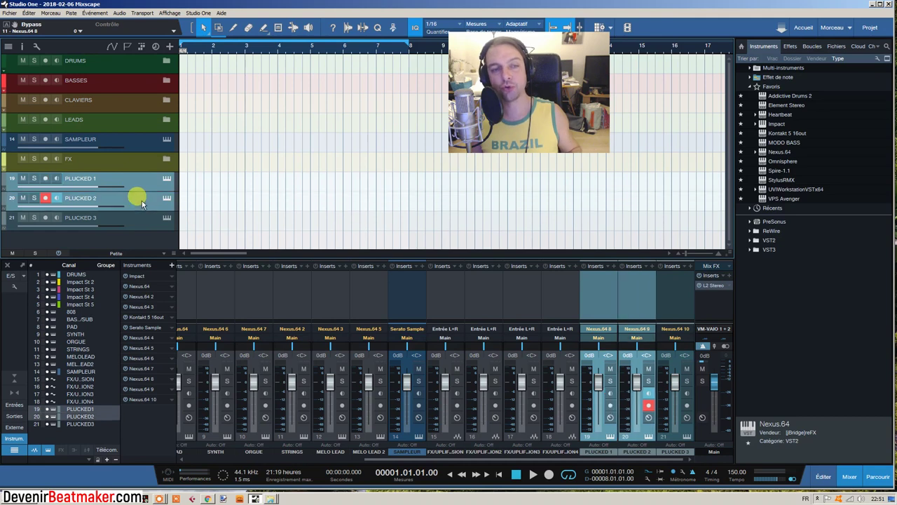
left_click(153, 220, "shift")
left_click(155, 220, "ctrl")
left_click(151, 203, "ctrl")
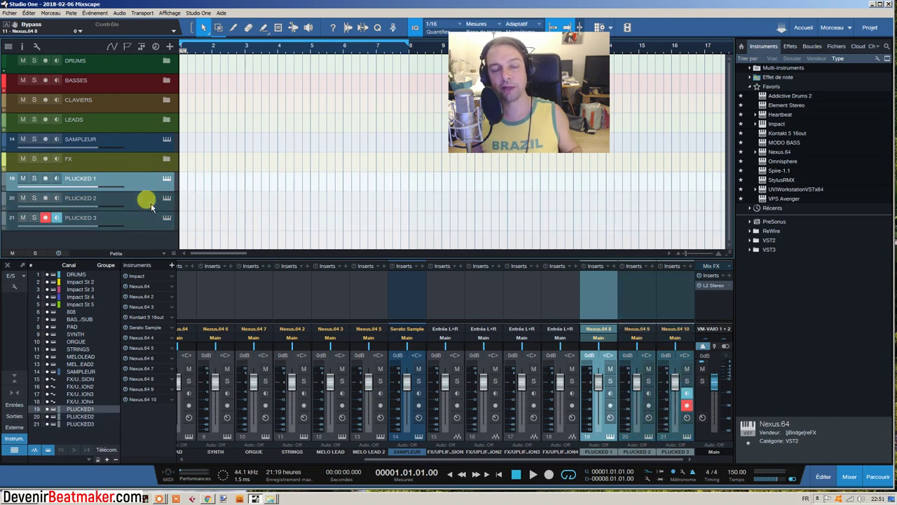
Step: Select the whole range from PLUCKED 1 to PLUCKED 3, and reduce the selection to PLUCKED 3 alone
left_click(146, 188)
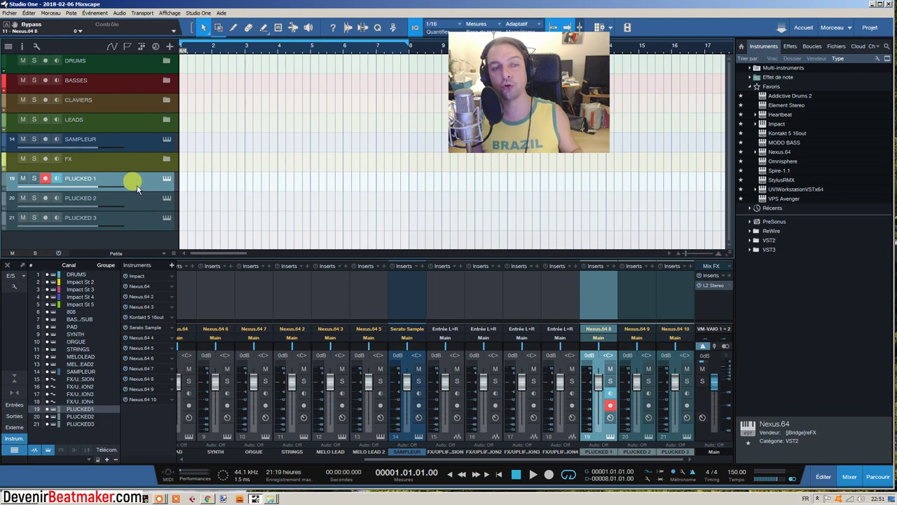
left_click(145, 223, "shift")
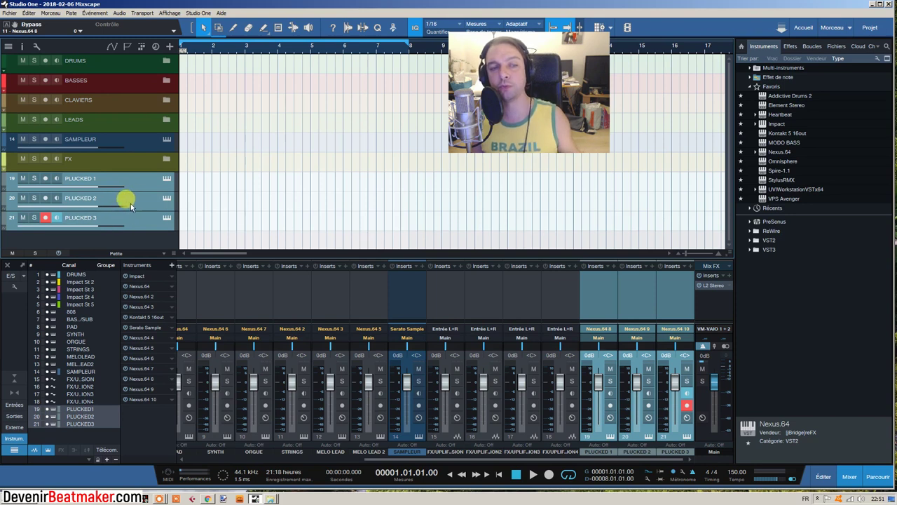
left_click(138, 221)
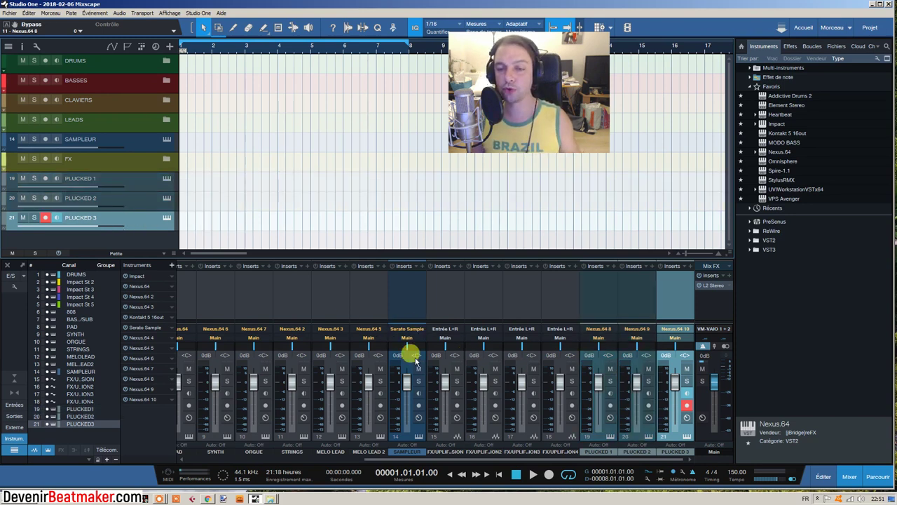
Step: Select every mixer channel from DRUMS through PLUCKED 3 as one range, and reduce the selection to the MELO LEAD channel
left_click_drag(472, 459, 217, 412)
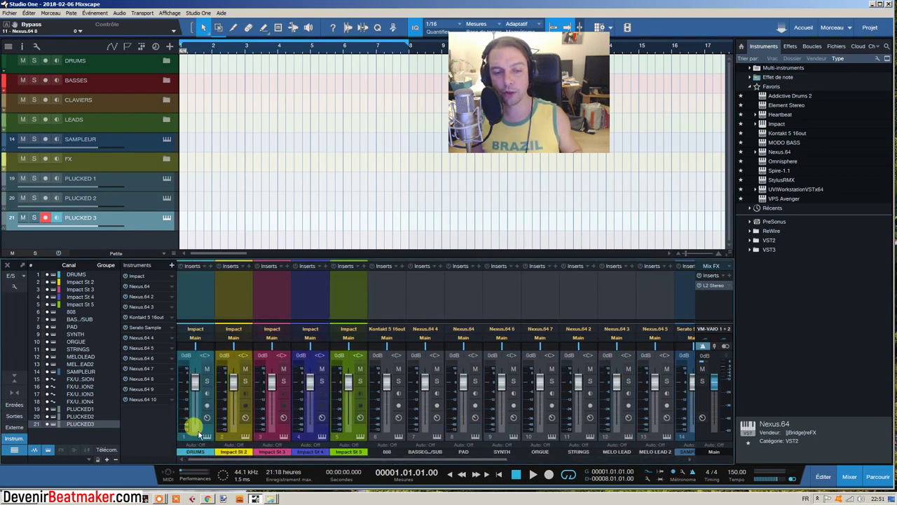
left_click(200, 433)
left_click_drag(267, 459, 490, 459)
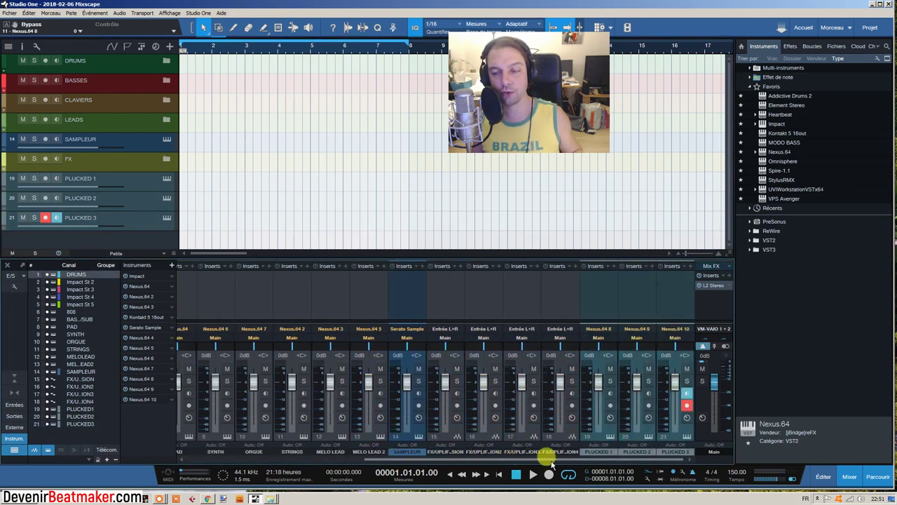
left_click(686, 433, "shift")
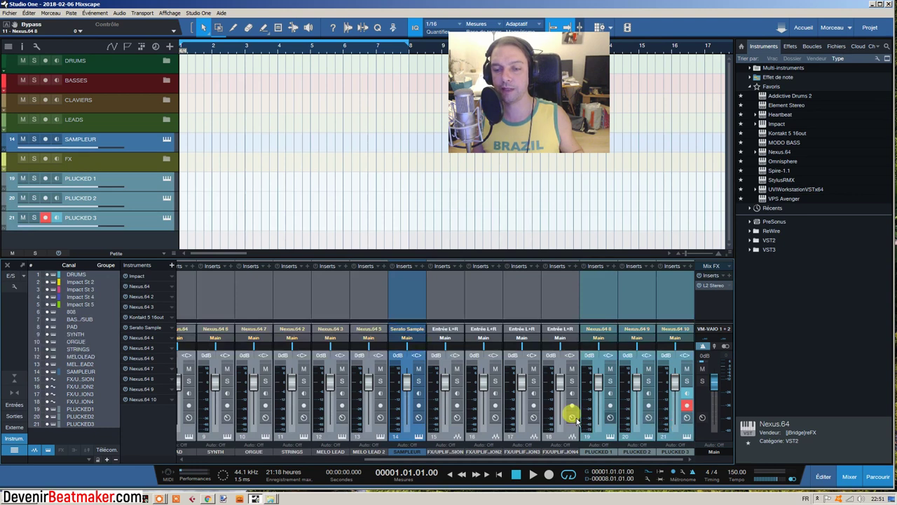
left_click(343, 421)
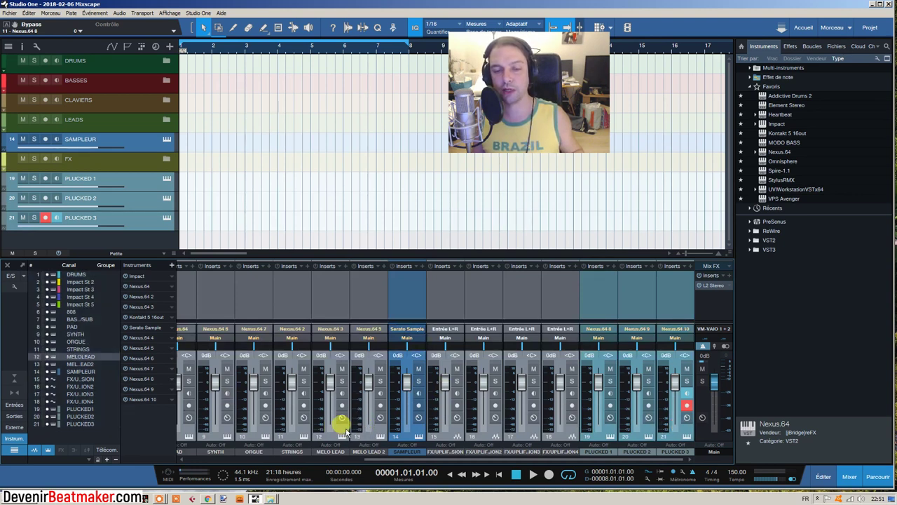
Step: Select the non-adjacent DRUMS, Impact St 3, Impact St 5 and 808 mixer channels together, and finish with only the PLUCKED 3 track selected
left_click_drag(370, 459, 120, 403)
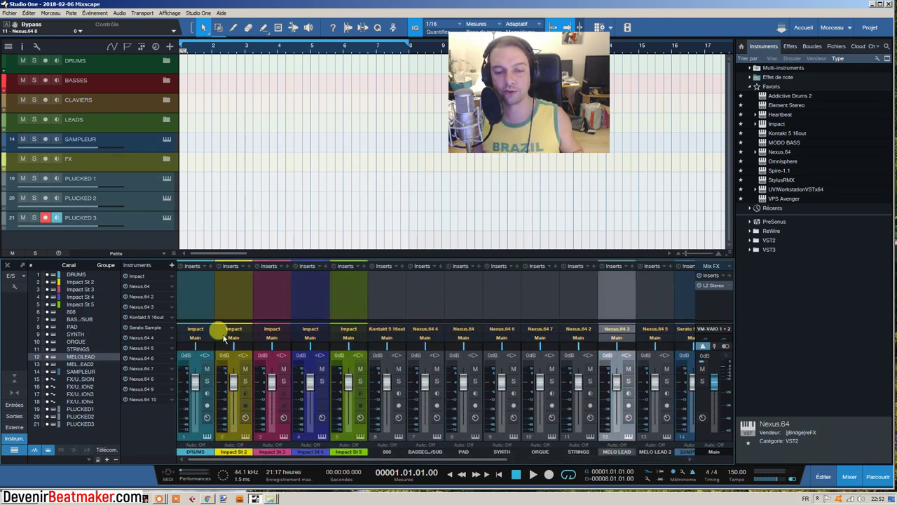
left_click(206, 430)
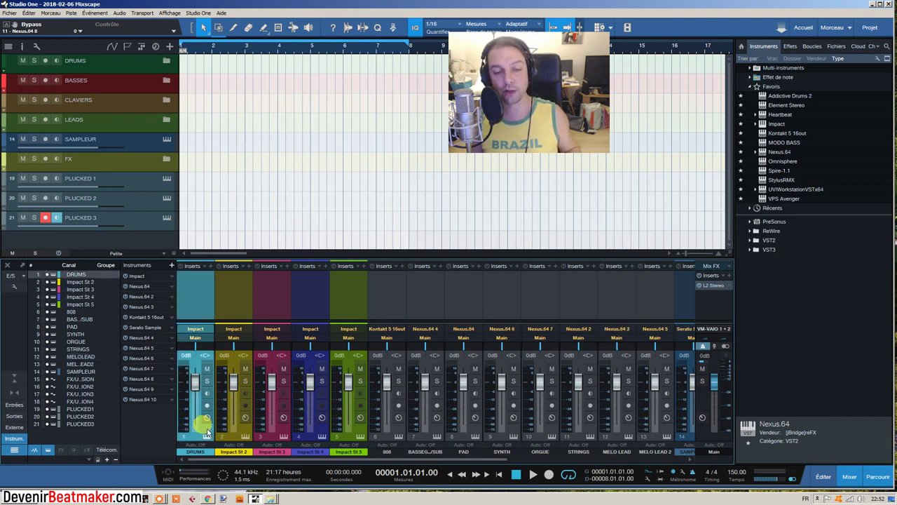
left_click(284, 431, "ctrl")
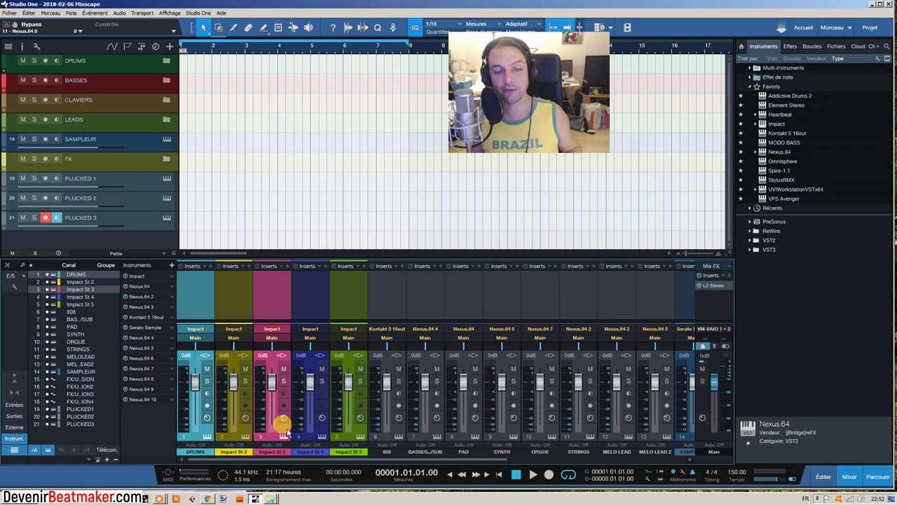
left_click(354, 429, "ctrl")
left_click(399, 429, "ctrl")
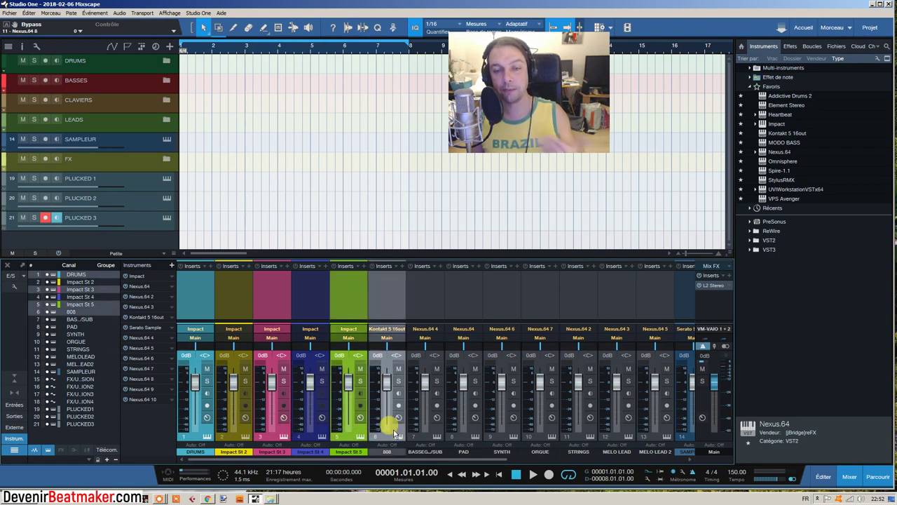
left_click(400, 431)
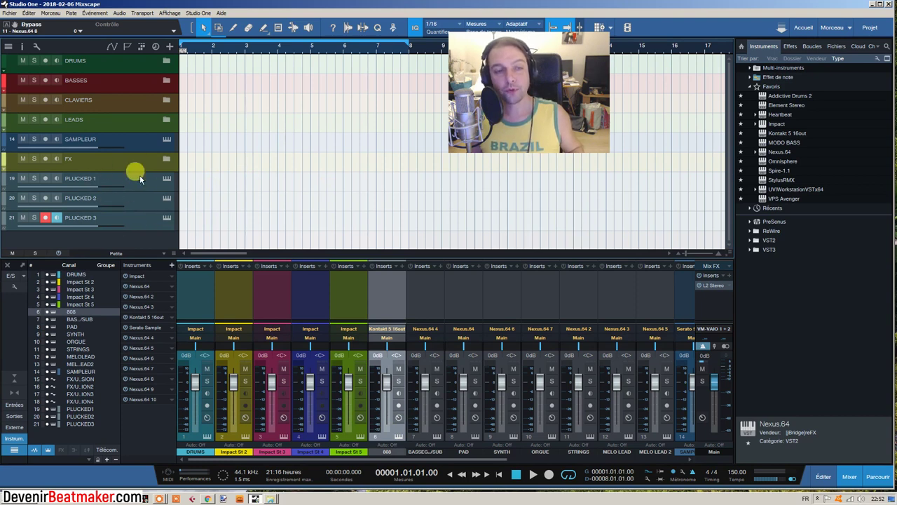
left_click(142, 221)
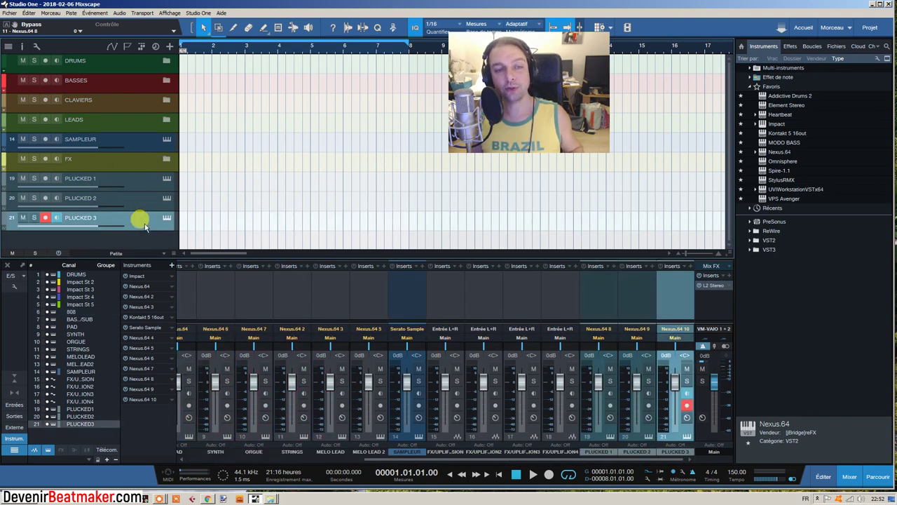
Step: Pack the PLUCKED 1 through PLUCKED 3 tracks into a folder and name the folder PLUCKED
left_click(137, 181, "shift")
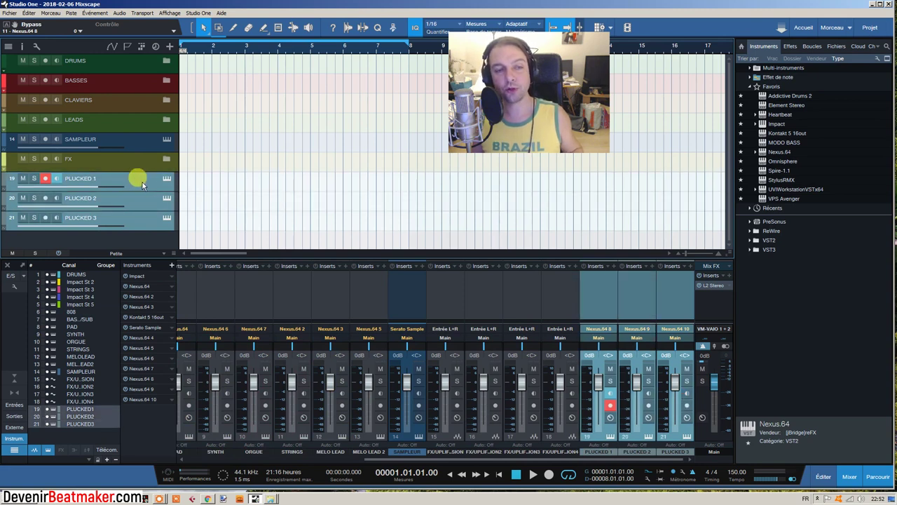
right_click(136, 183)
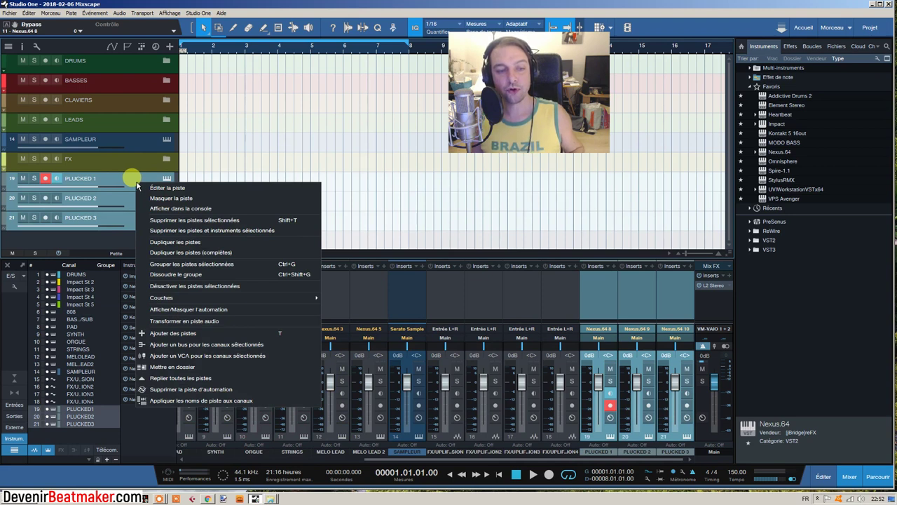
left_click(180, 367)
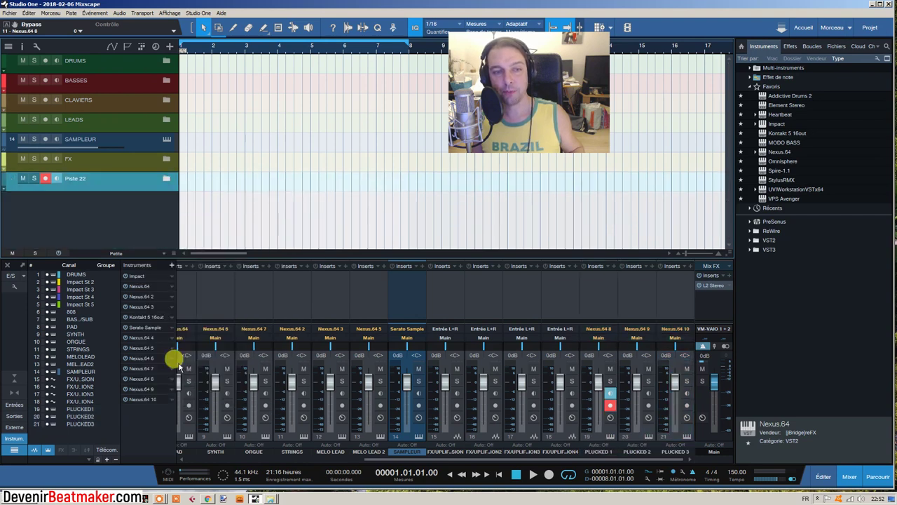
double_click(76, 179)
type("PLUCKED")
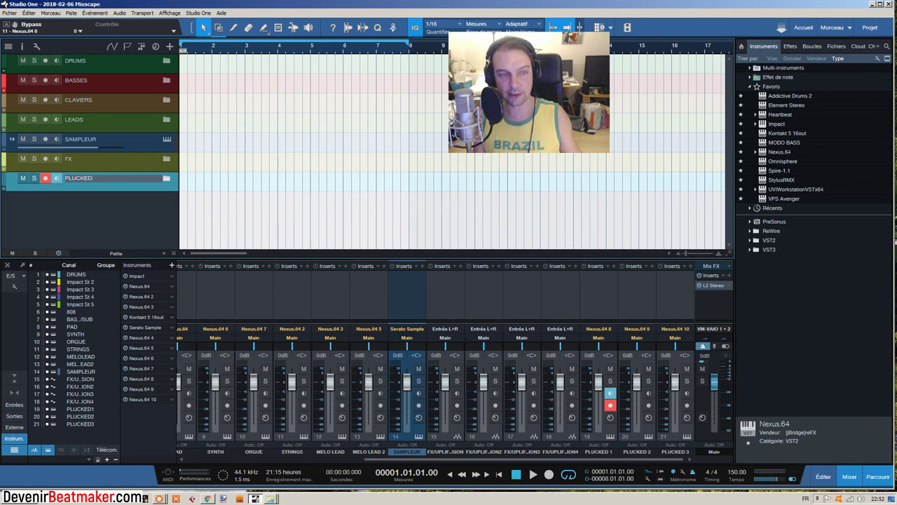
left_click(88, 178)
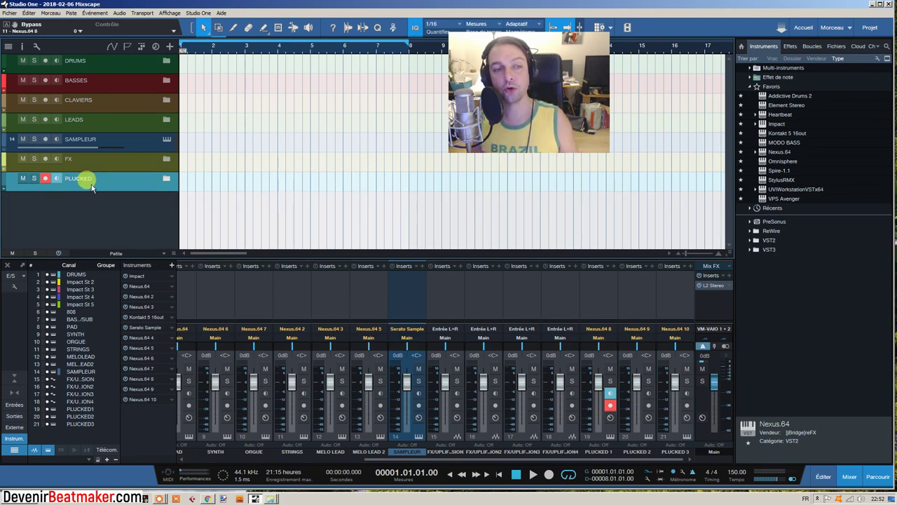
Step: Expand the PLUCKED folder and select the PLUCKED 3 track inside it
left_click(167, 178)
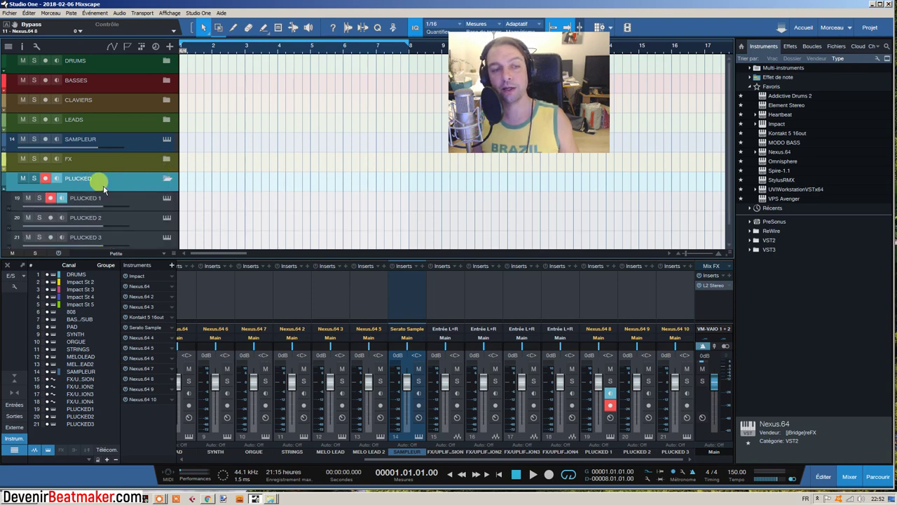
left_click(134, 217)
left_click(144, 237)
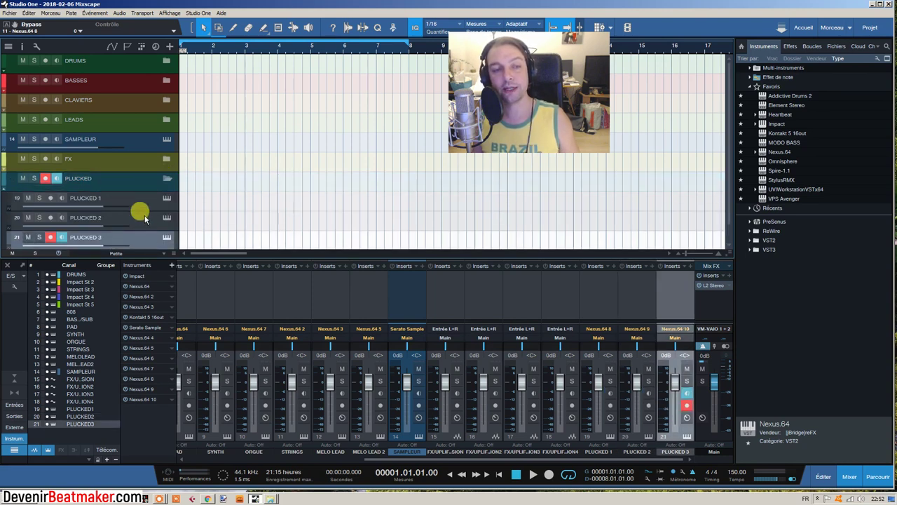
Step: Open the Nexus.64 7 instrument editor from the instrument list, look over its window and close it
right_click(144, 370)
left_click(148, 380)
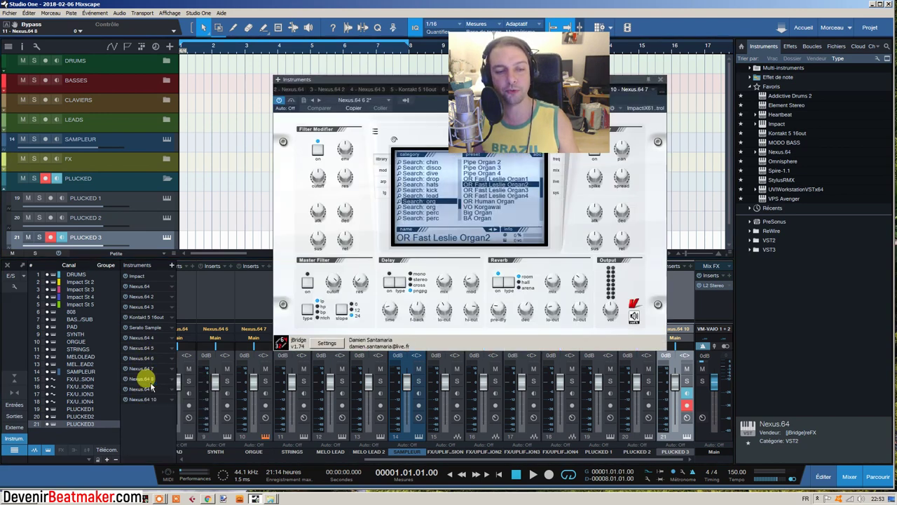
left_click_drag(355, 83, 274, 72)
left_click(315, 91)
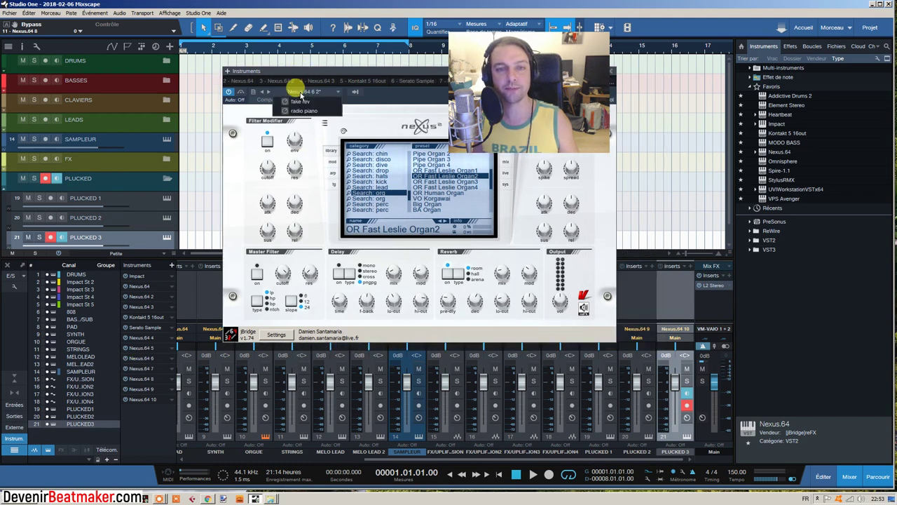
left_click(329, 72)
left_click_drag(334, 71, 236, 92)
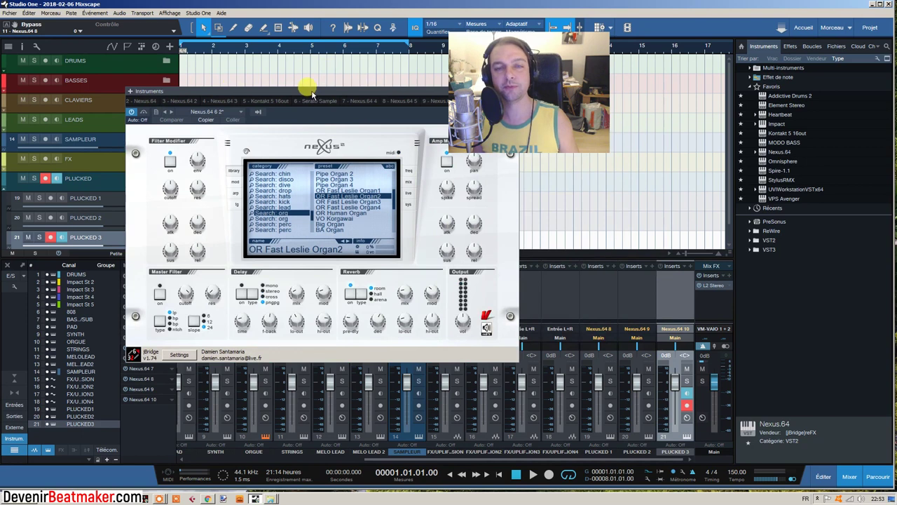
left_click_drag(313, 92, 271, 93)
left_click_drag(372, 91, 329, 96)
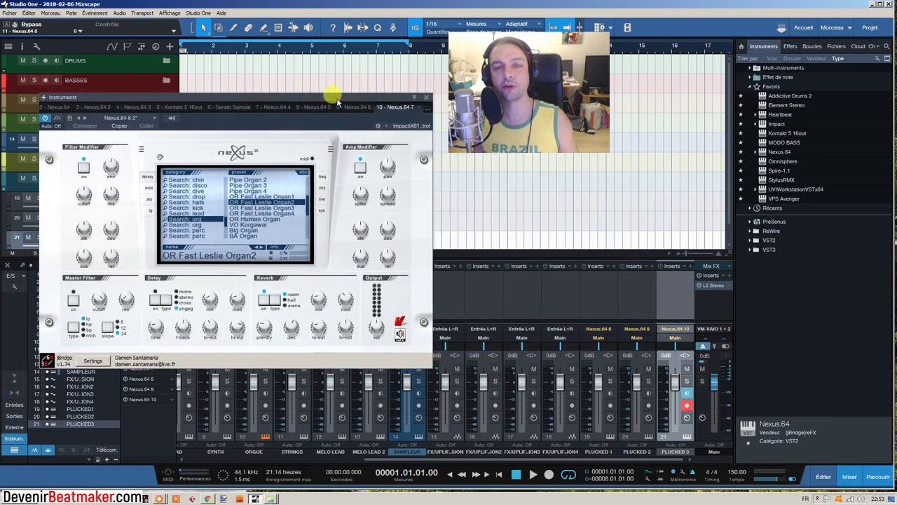
left_click(421, 97)
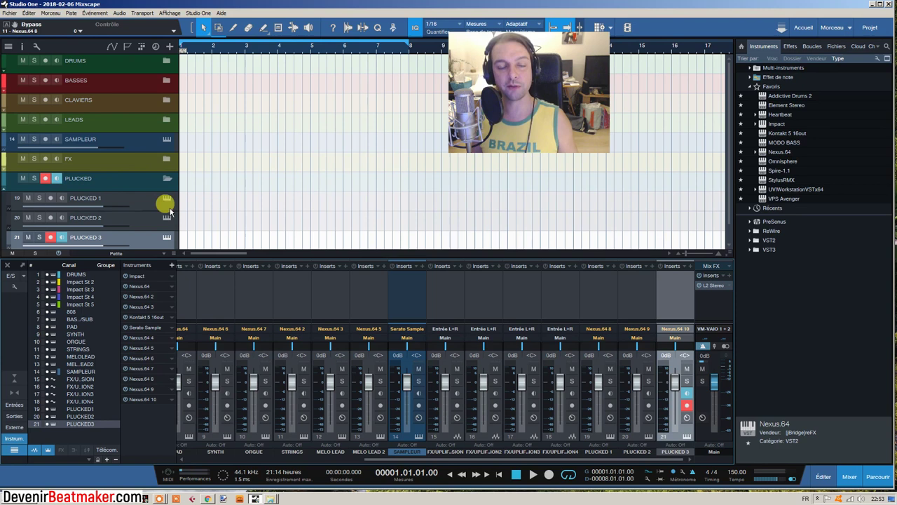
Step: Collapse the PLUCKED folder and dismiss the desktop notification
left_click(166, 181)
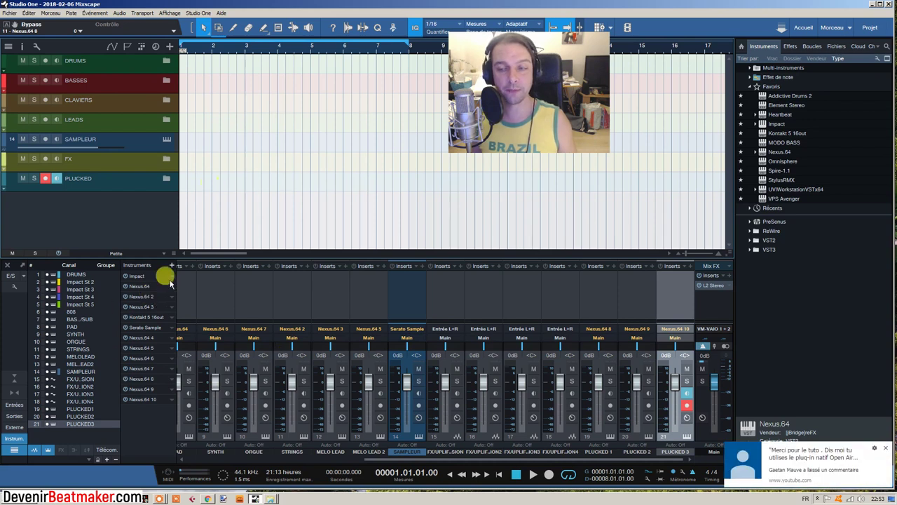
left_click(885, 448)
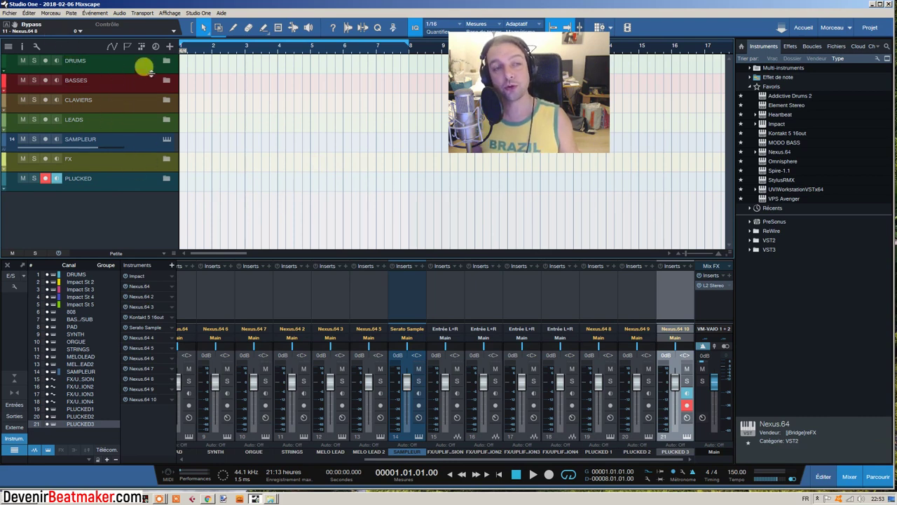
Step: Review the title, description and icon options for saving the song as a template, and close the dialog
left_click(11, 13)
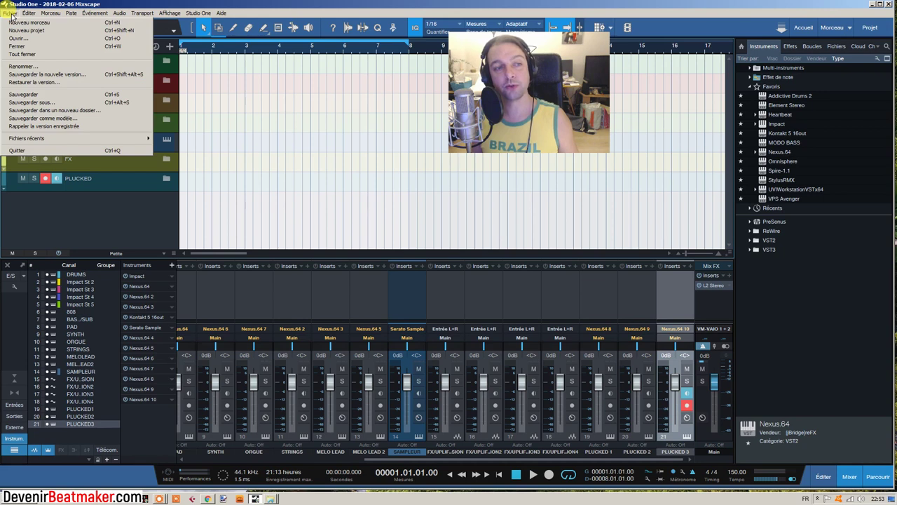
left_click(21, 118)
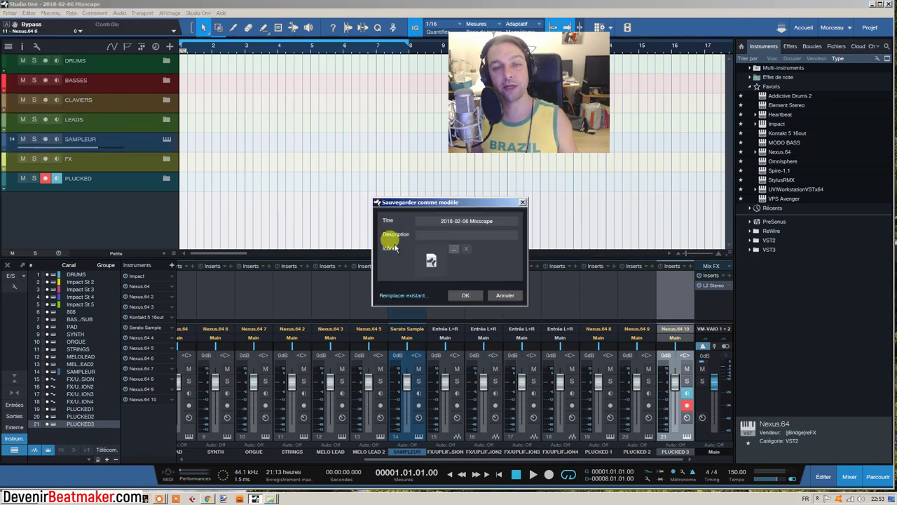
left_click(457, 235)
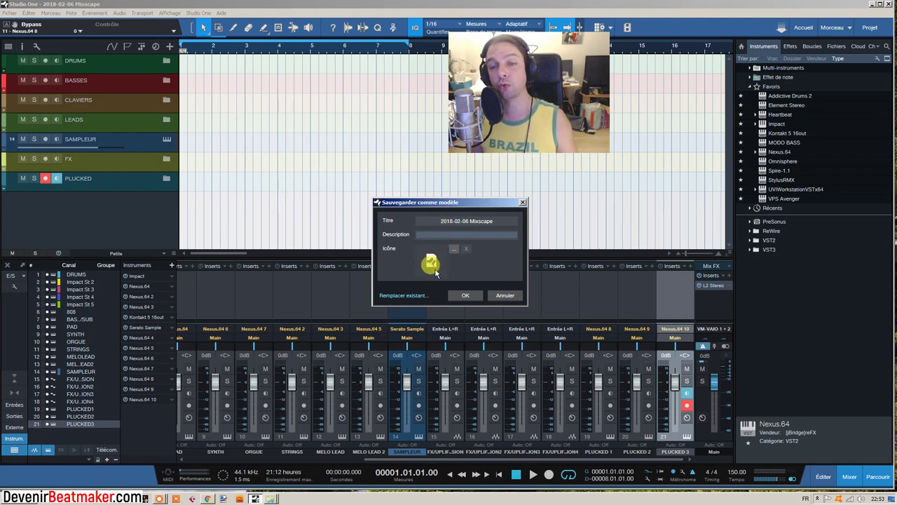
left_click(466, 296)
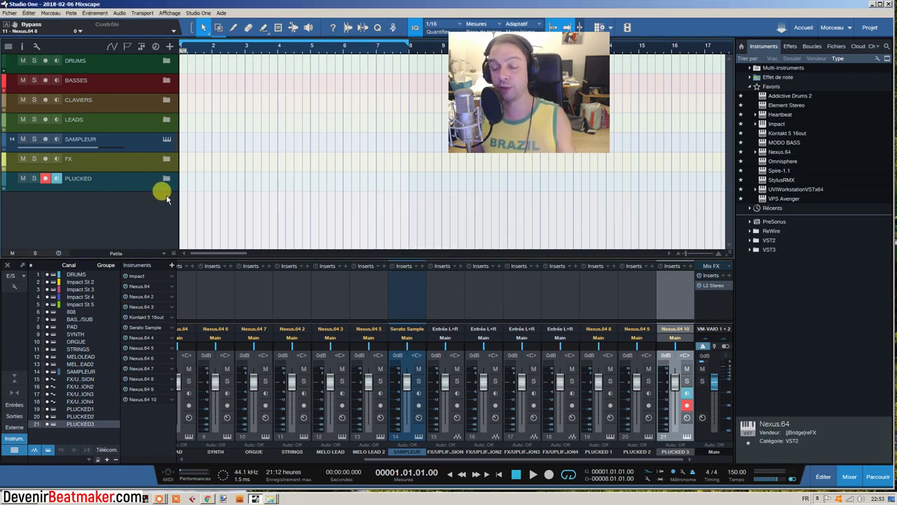
Step: Select the PLUCKED folder, then inspect the GENERIC template as the existing template to replace, and leave the file browser without opening it
left_click(94, 183)
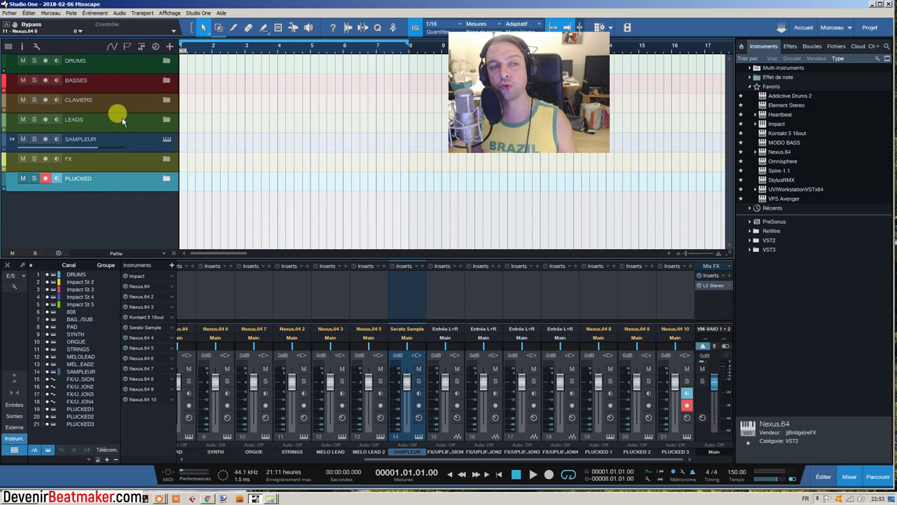
left_click(11, 13)
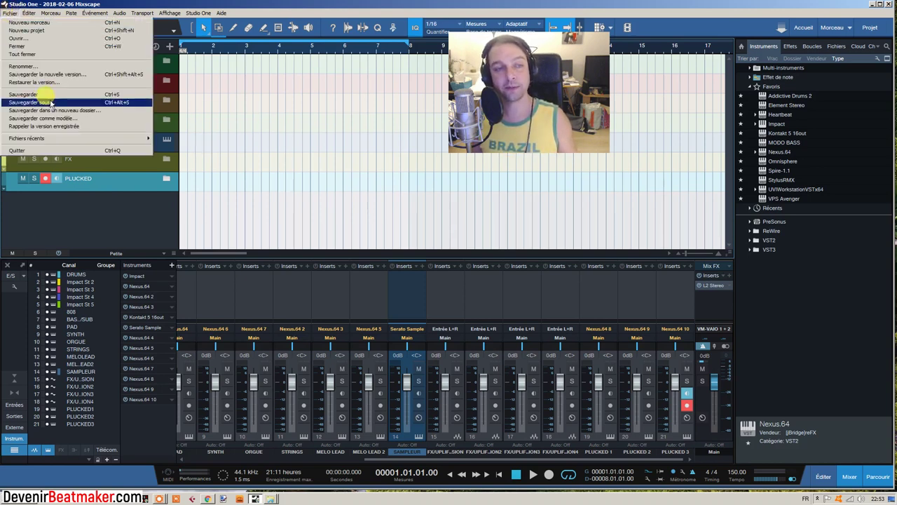
left_click(35, 118)
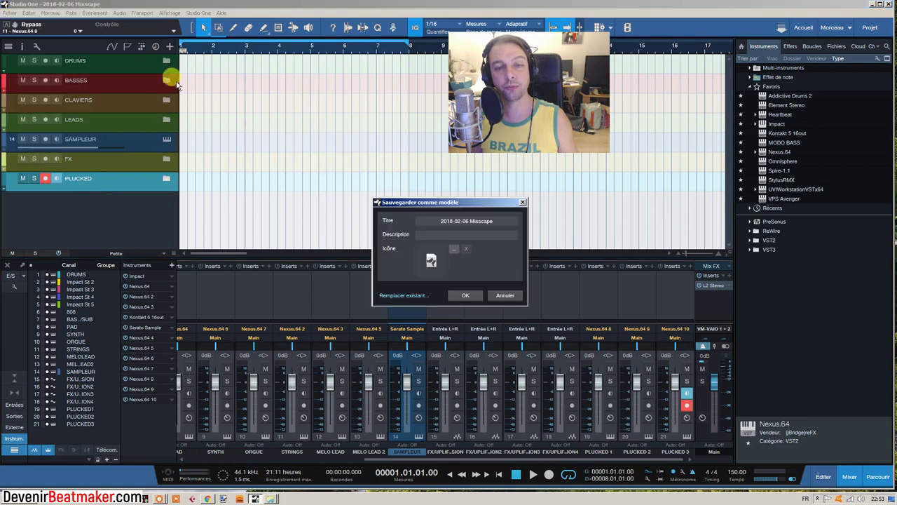
left_click(403, 297)
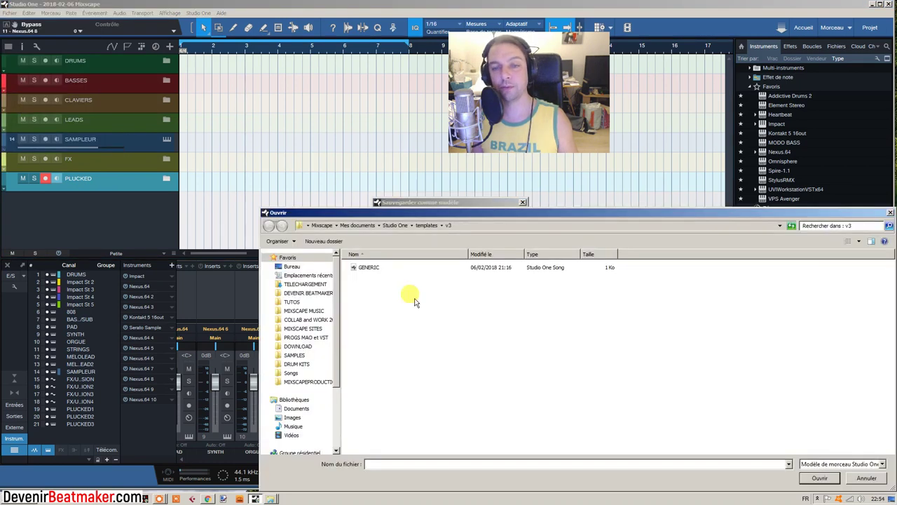
left_click(375, 269)
left_click_drag(569, 211, 482, 166)
left_click(745, 436)
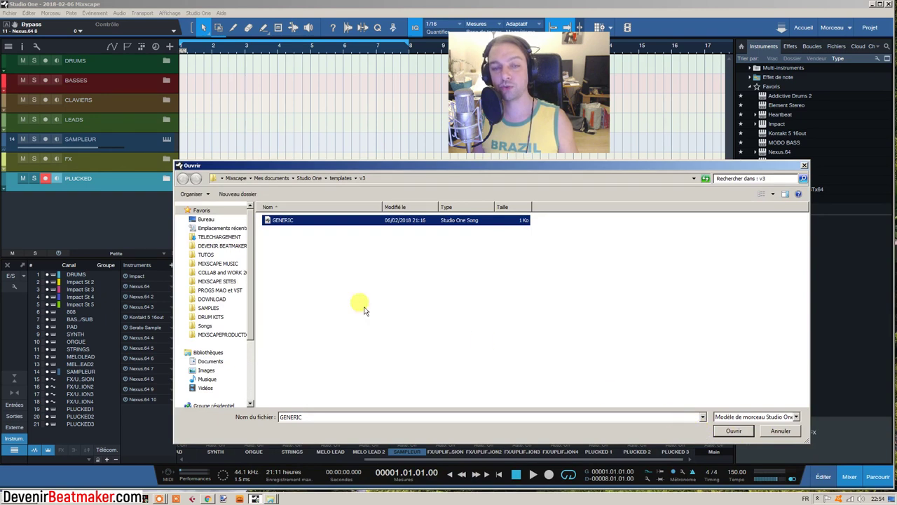
right_click(278, 220)
left_click(549, 256)
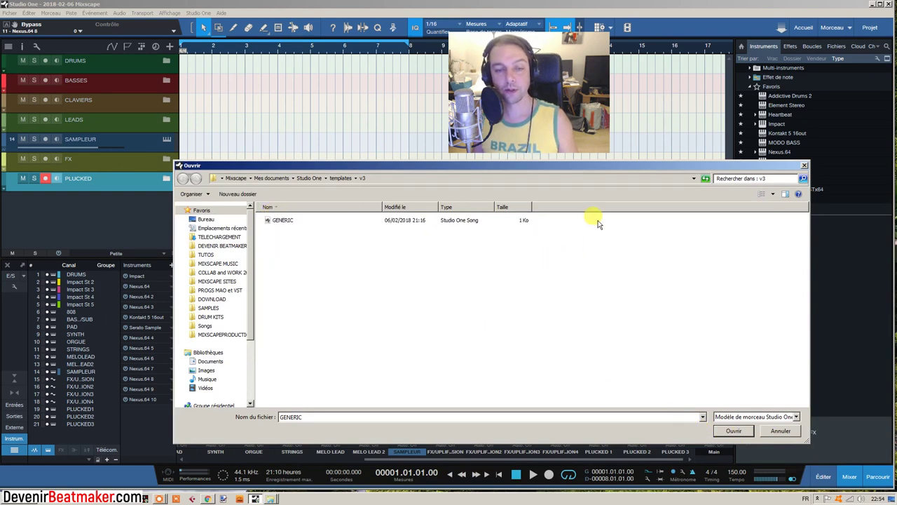
left_click(805, 166)
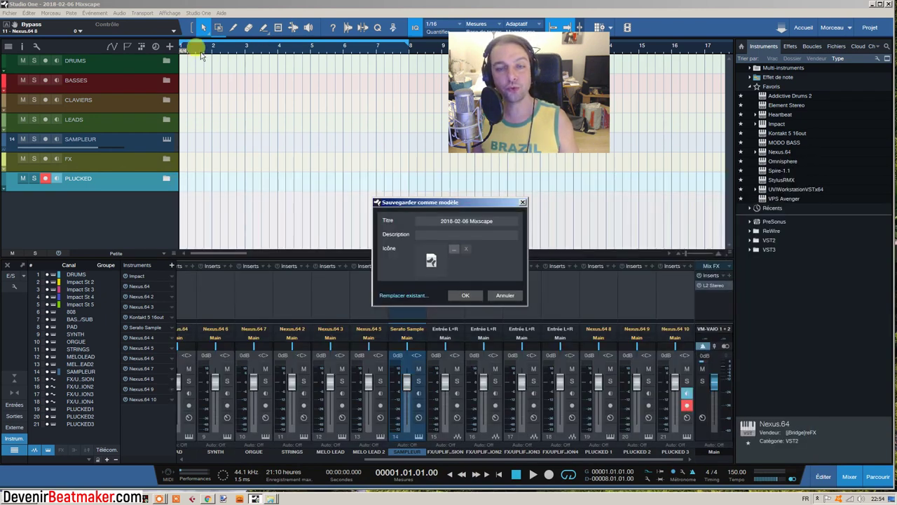
Step: View the replaceable templates once more, and cancel saving the song as a template
left_click(412, 295)
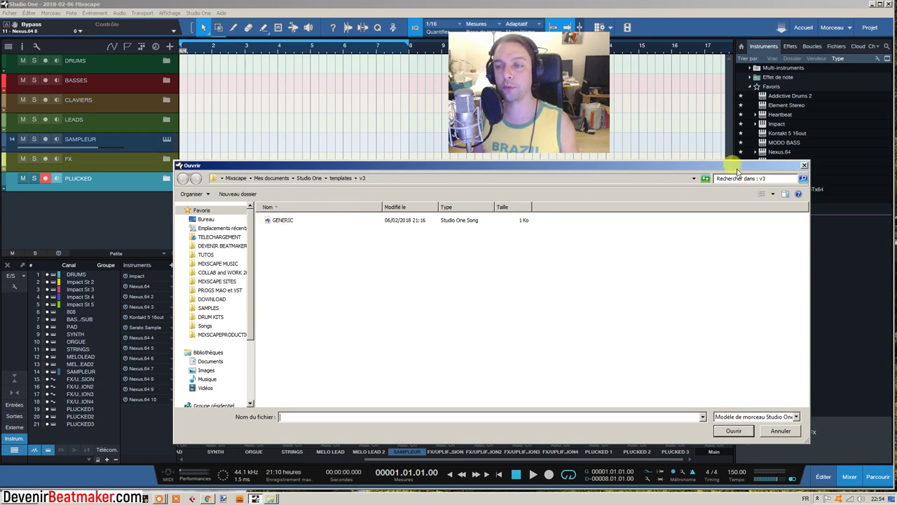
left_click(805, 168)
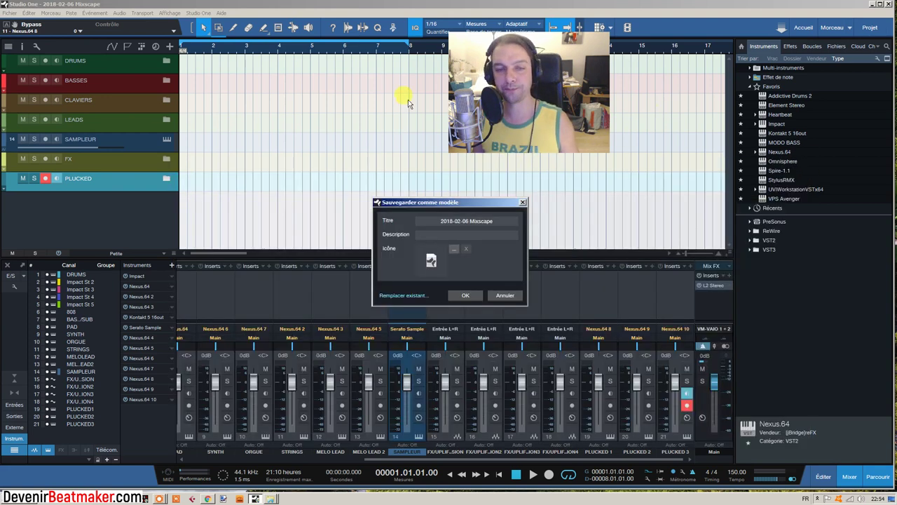
left_click(516, 293)
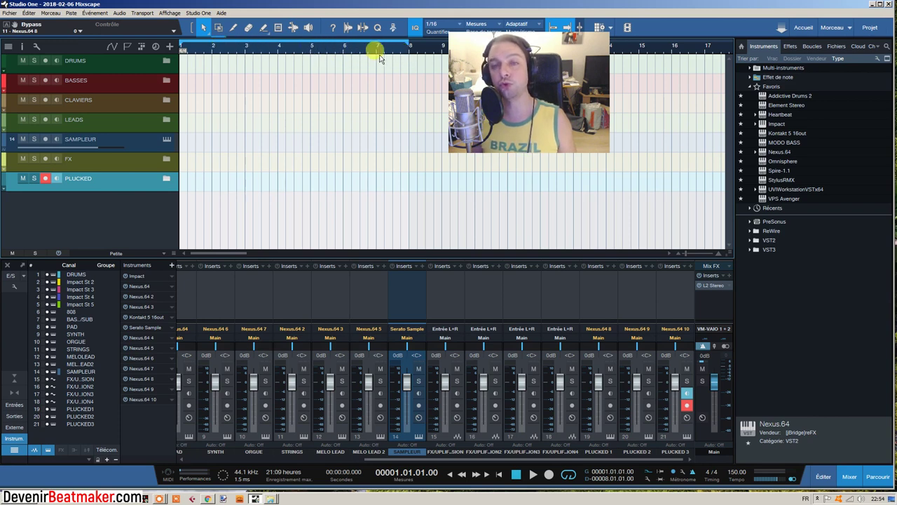
Step: Examine the available quantize values and close the list without choosing another one
left_click_drag(475, 42, 502, 77)
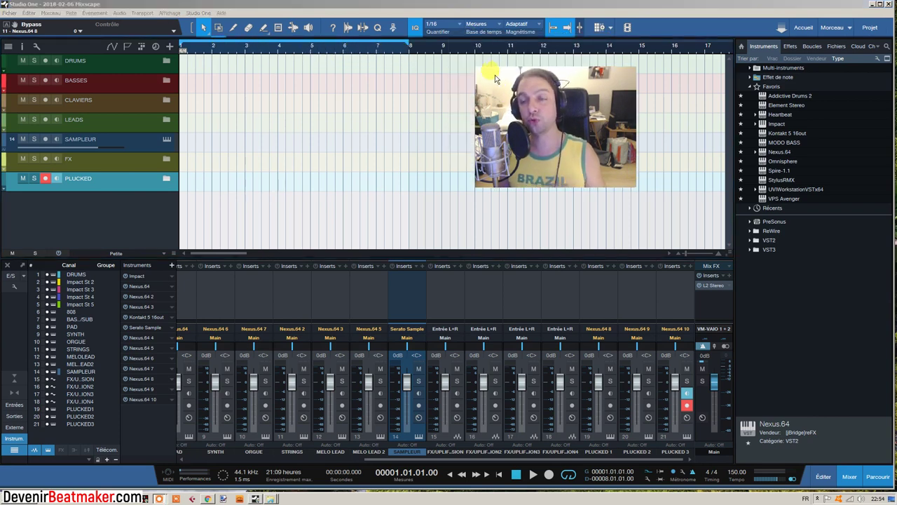
left_click(441, 26)
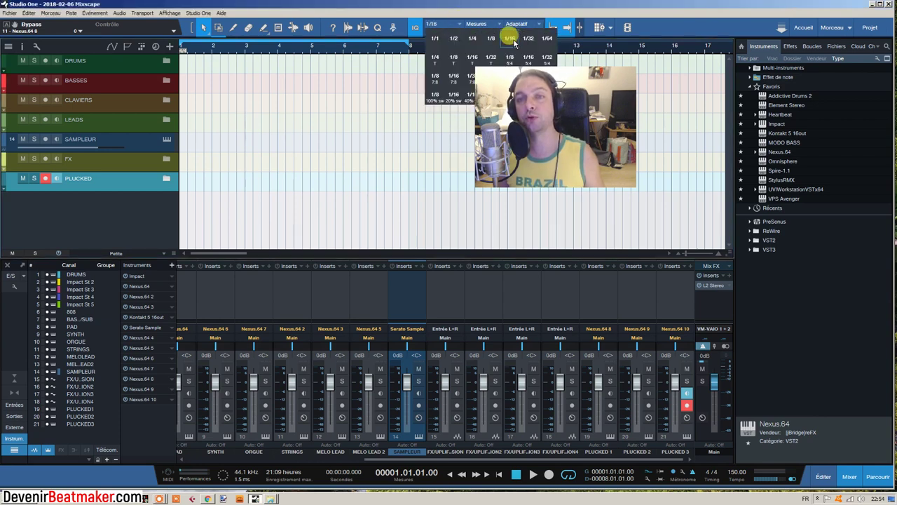
left_click(457, 22)
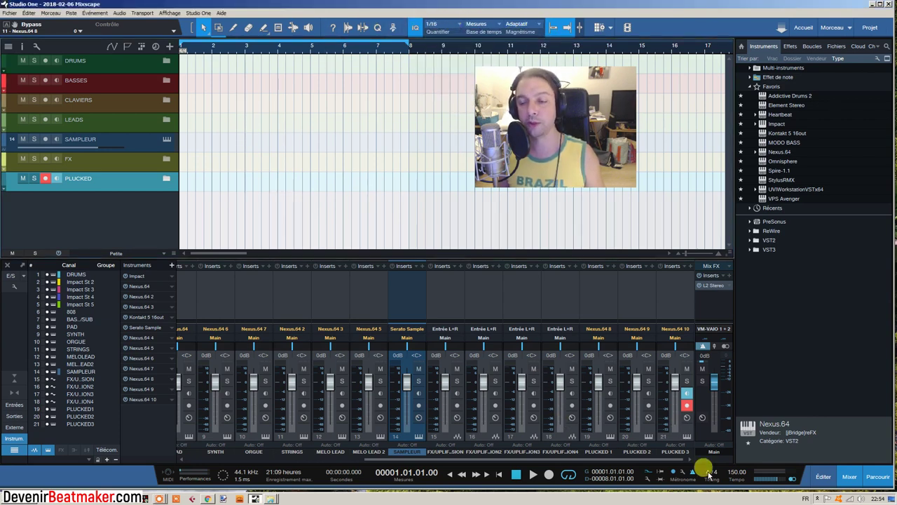